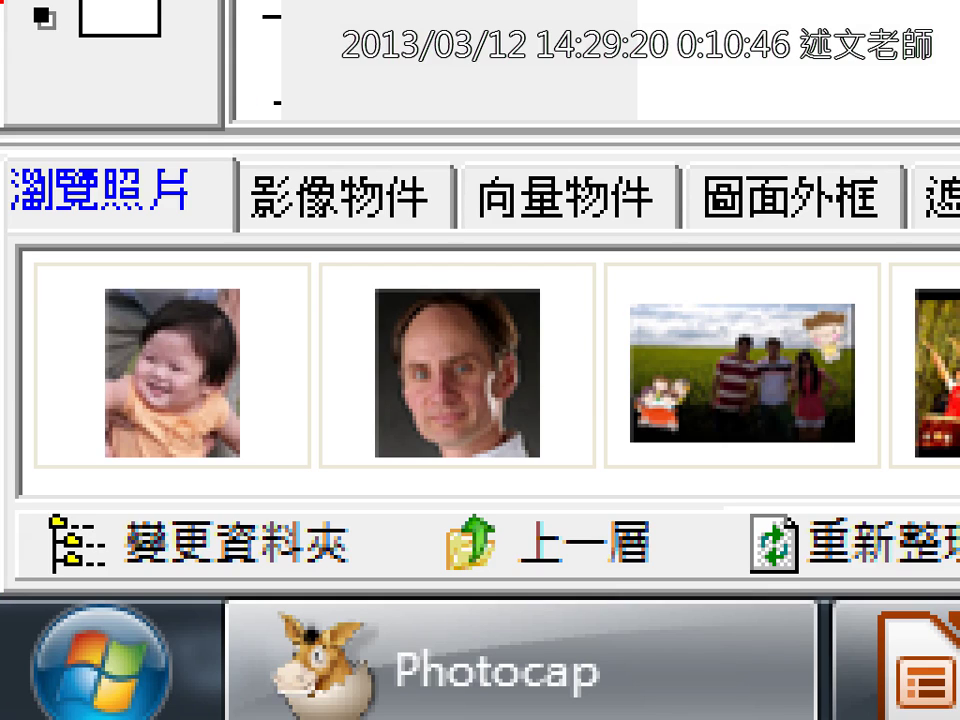
{"action": "mouse_move", "coordinate": [130, 125]}
{"action": "left_mouse_down"}
{"action": "mouse_move", "coordinate": [201, 81]}
{"action": "mouse_move", "coordinate": [238, 2]}
{"action": "left_mouse_up"}
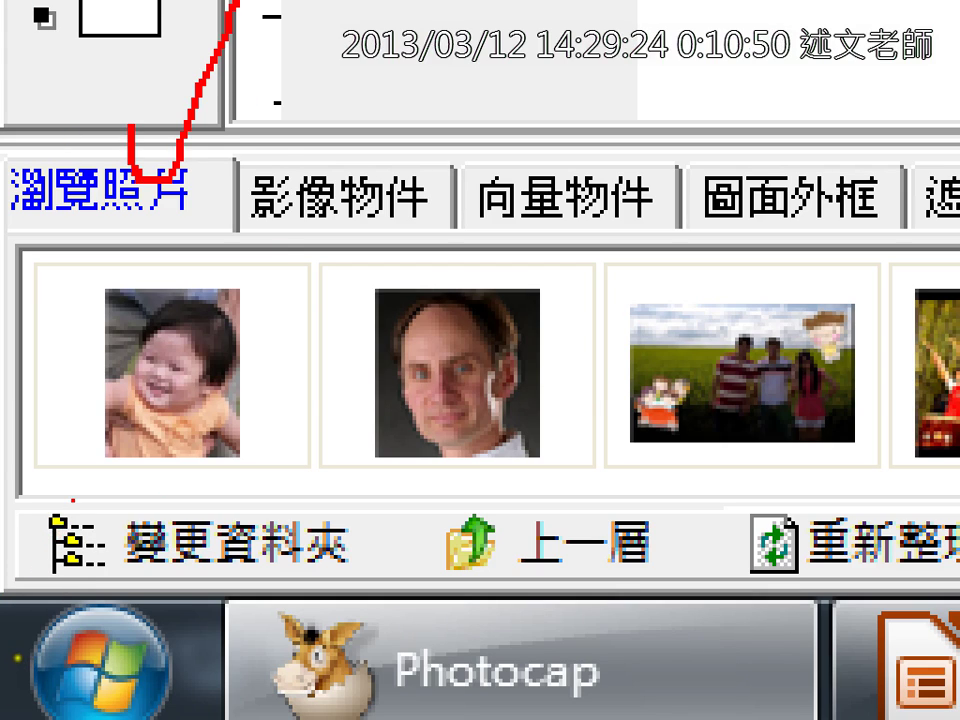
{"action": "left_click_drag", "start_coordinate": [28, 502], "coordinate": [377, 577]}
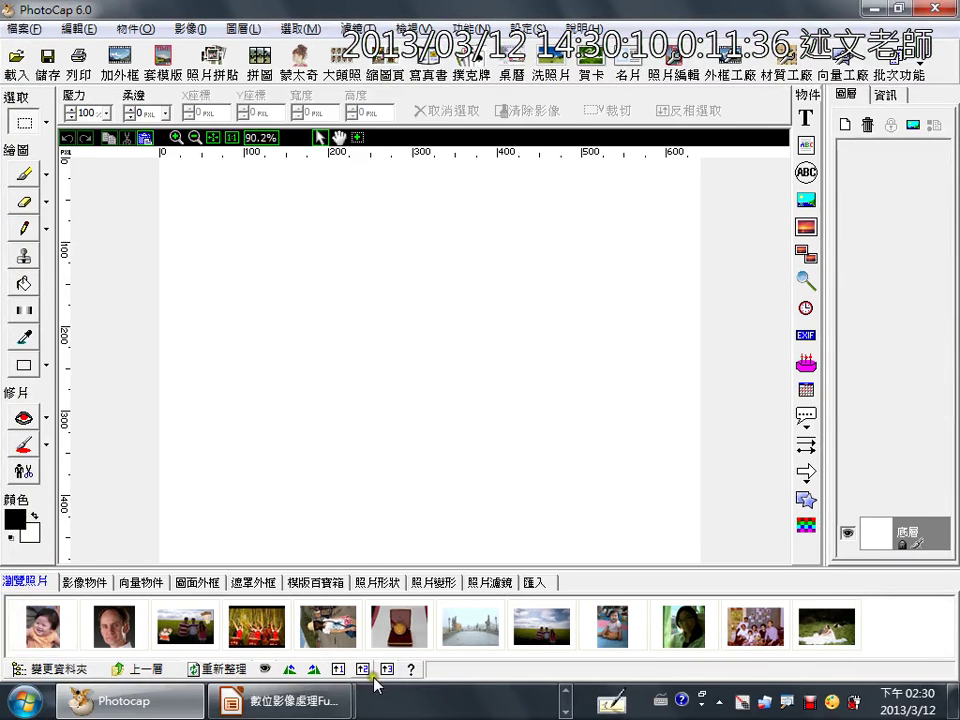
Expand the photo browser to three rows of thumbnails and restore it to a single row
{"action": "left_click", "coordinate": [387, 668]}
{"action": "left_click", "coordinate": [387, 668]}
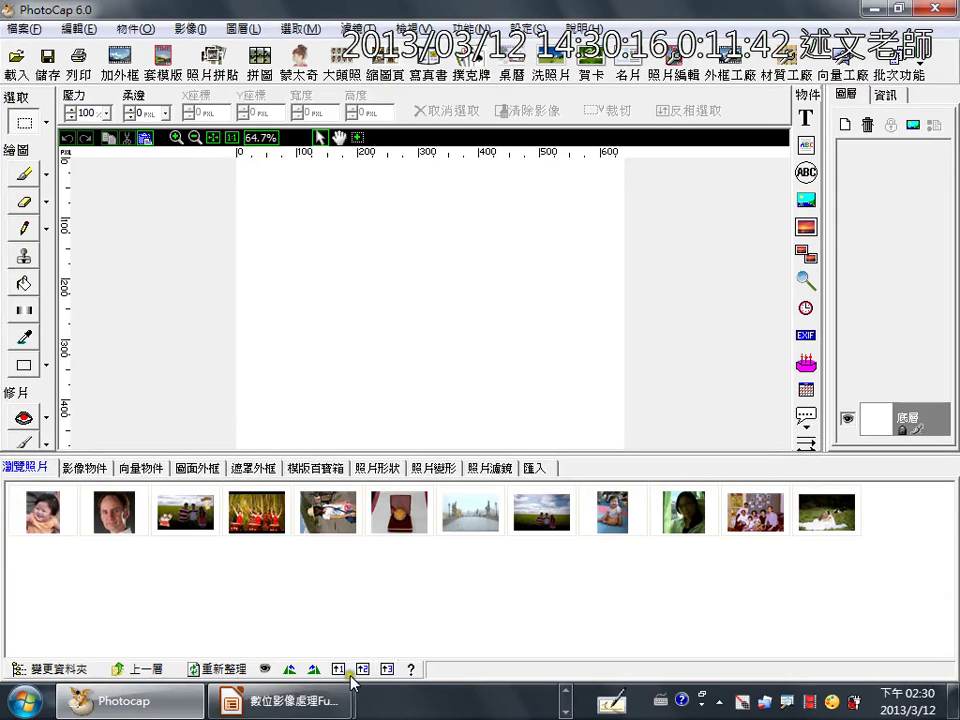
{"action": "left_click", "coordinate": [339, 675]}
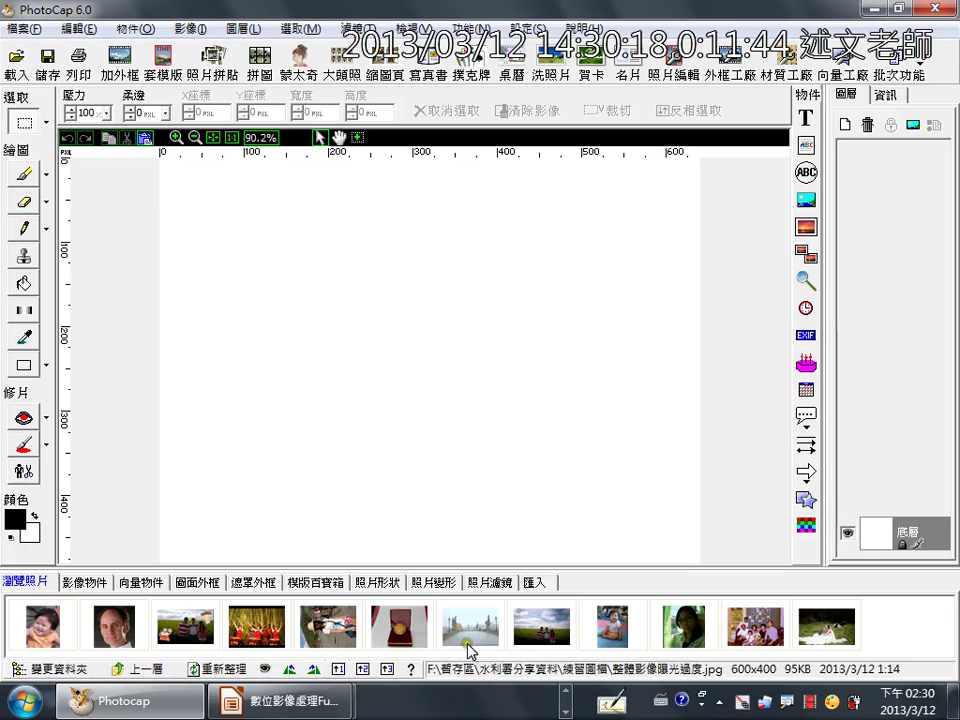
Load 重新構圖.jpg from the photo browser onto the canvas and look over its image crop (裁切) commands
{"action": "left_click_drag", "start_coordinate": [825, 625], "coordinate": [417, 378]}
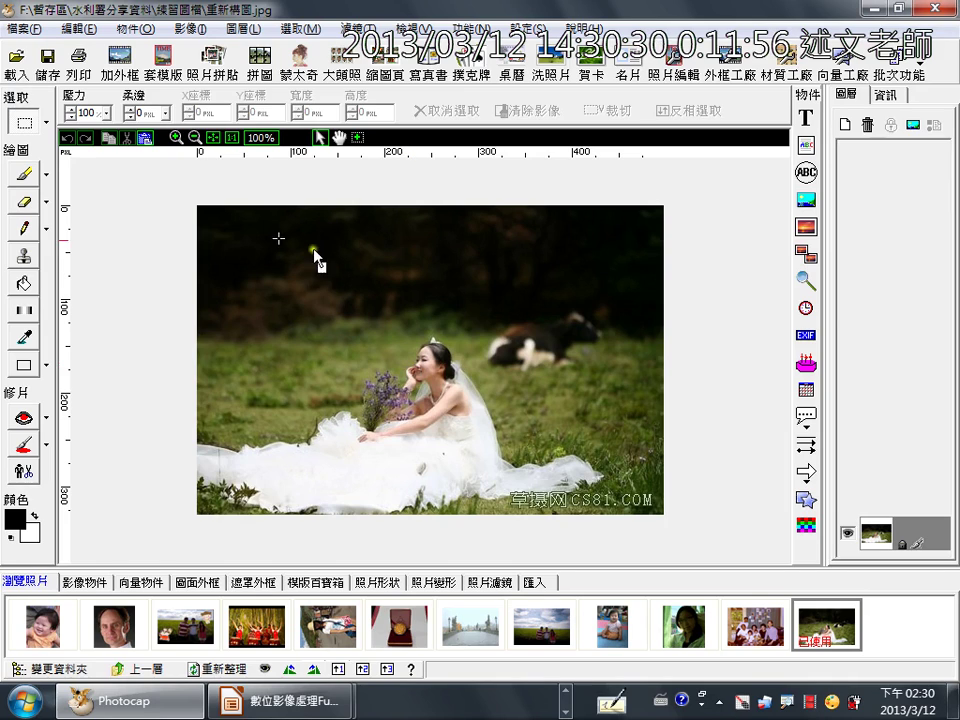
{"action": "left_click", "coordinate": [200, 31]}
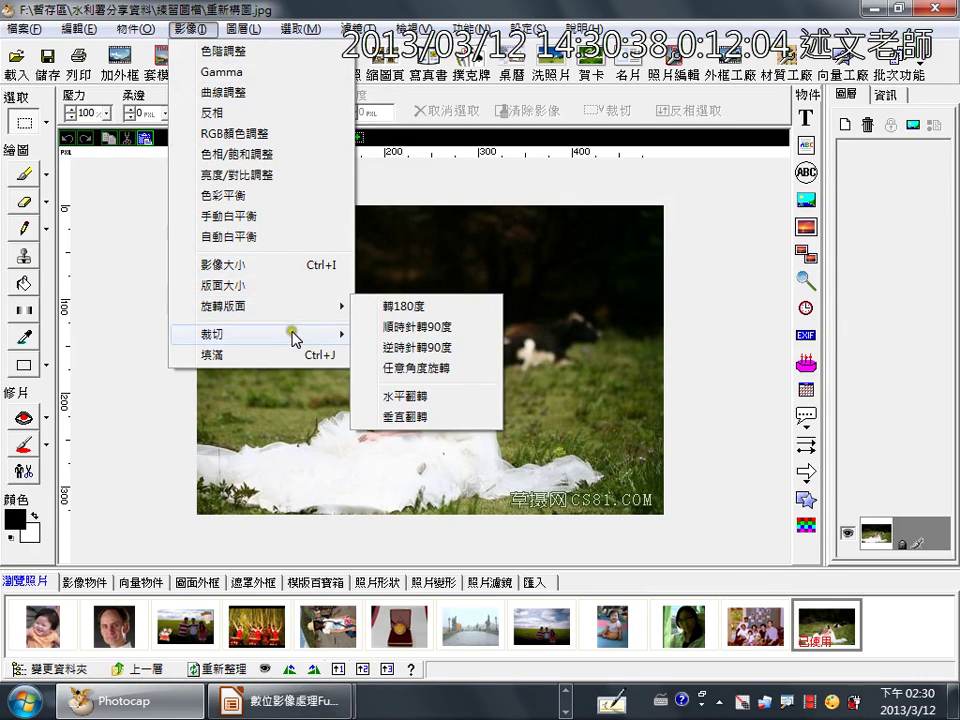
{"action": "mouse_move", "coordinate": [294, 341]}
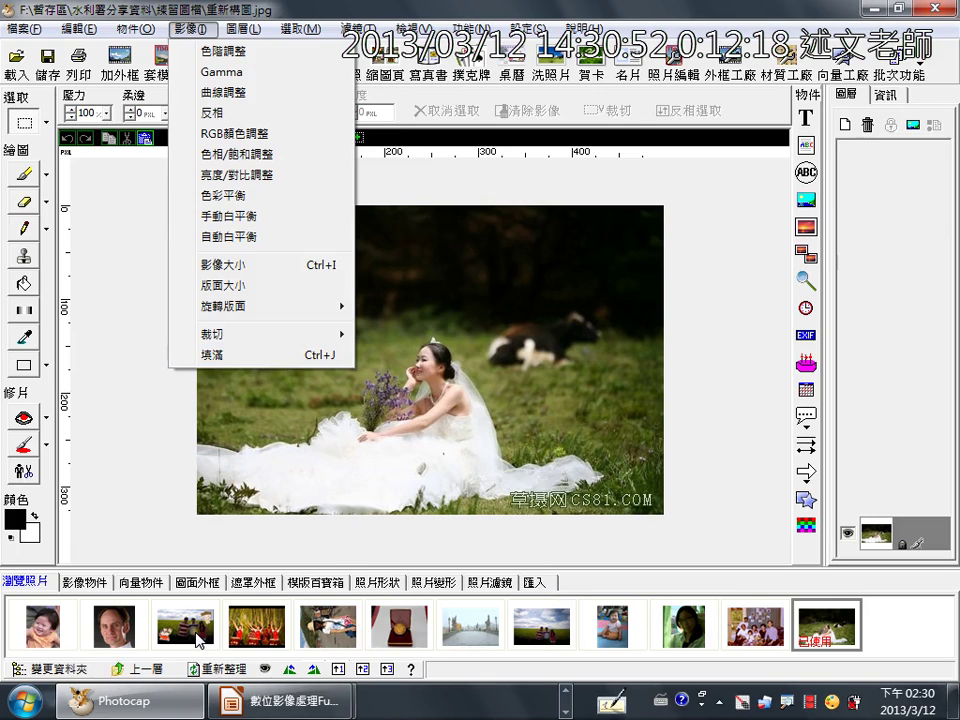
{"action": "left_click", "coordinate": [398, 633]}
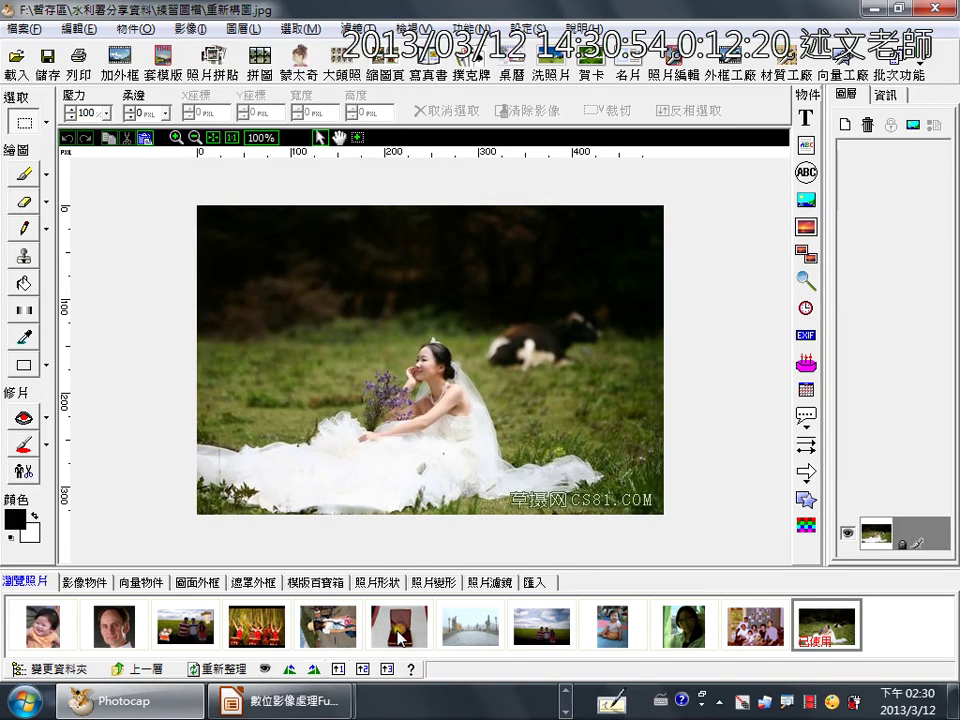
Load 打光3.JPG from the photo browser and open the crop-by-aspect-ratio dialog (按指定長寬比裁切) for it
{"action": "left_click_drag", "start_coordinate": [398, 630], "coordinate": [414, 410]}
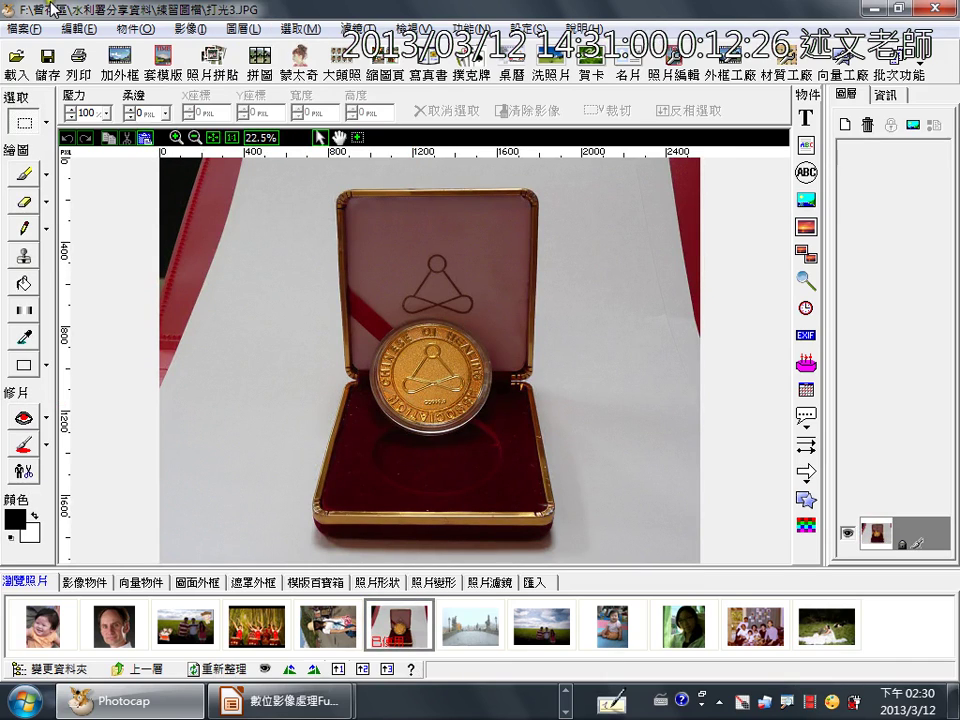
{"action": "left_click", "coordinate": [189, 29]}
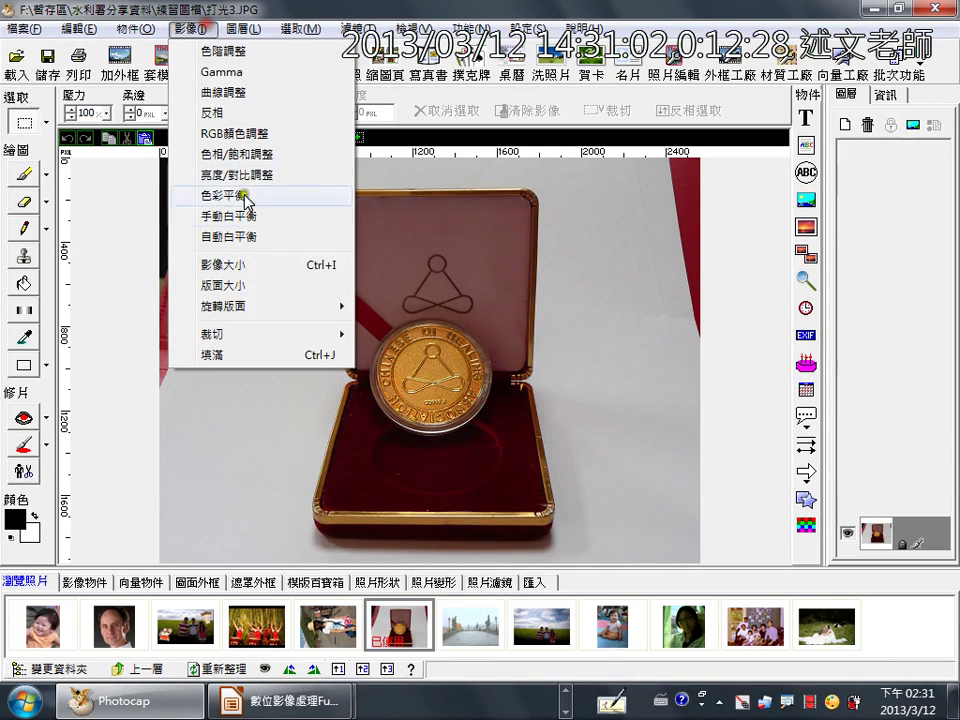
{"action": "left_click", "coordinate": [269, 339]}
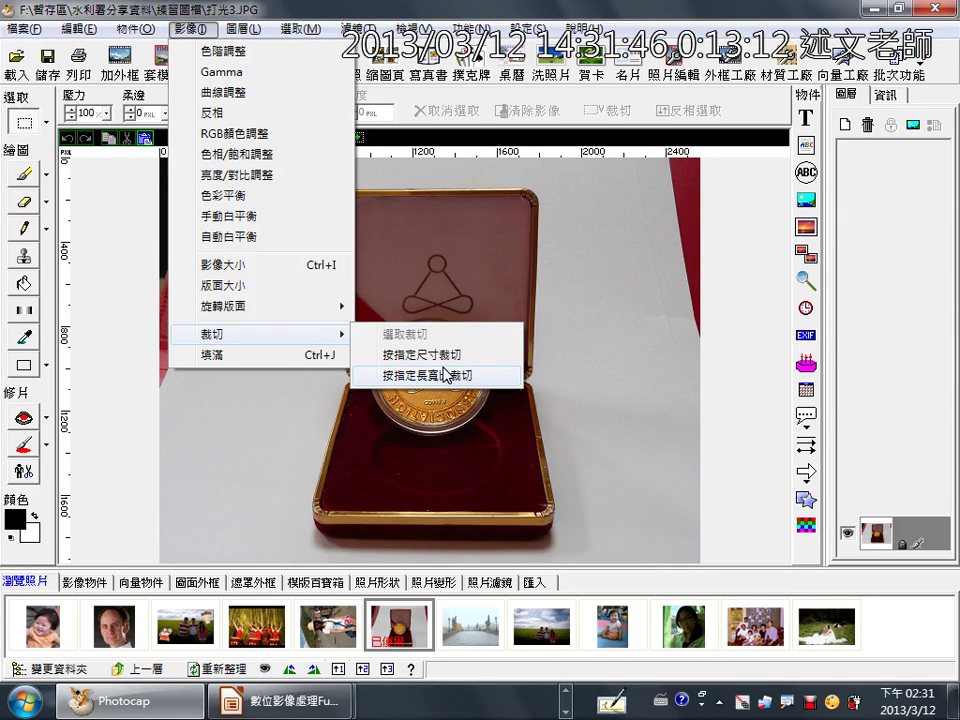
{"action": "left_click", "coordinate": [445, 374]}
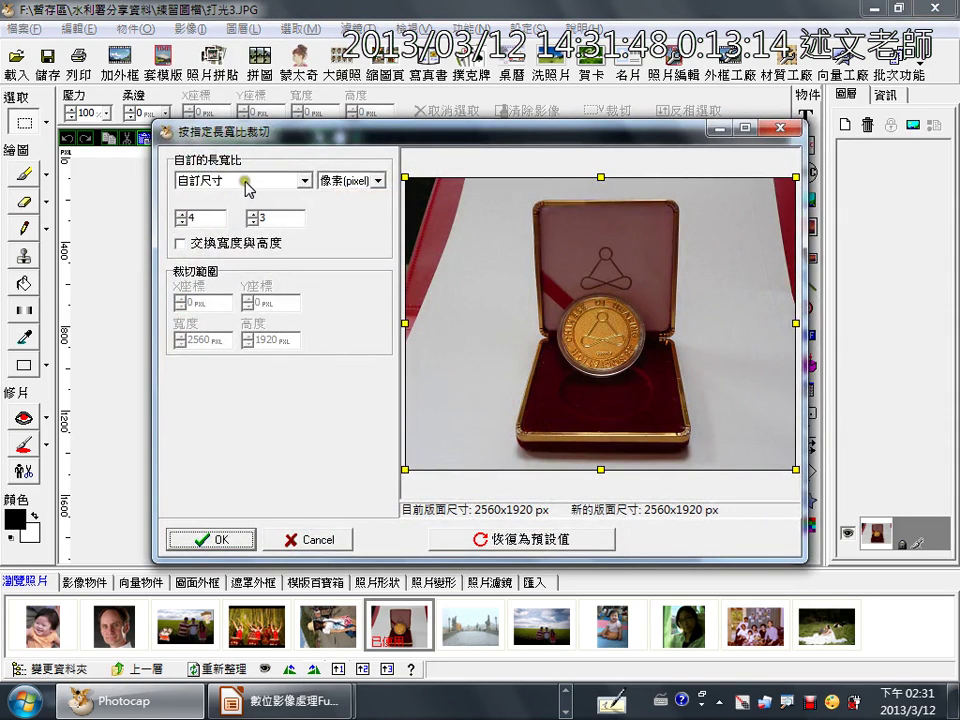
Try the 4x6 inch and 4.5x6 inch photo presets for the aspect-ratio crop, and cancel the crop
{"action": "left_click", "coordinate": [247, 184]}
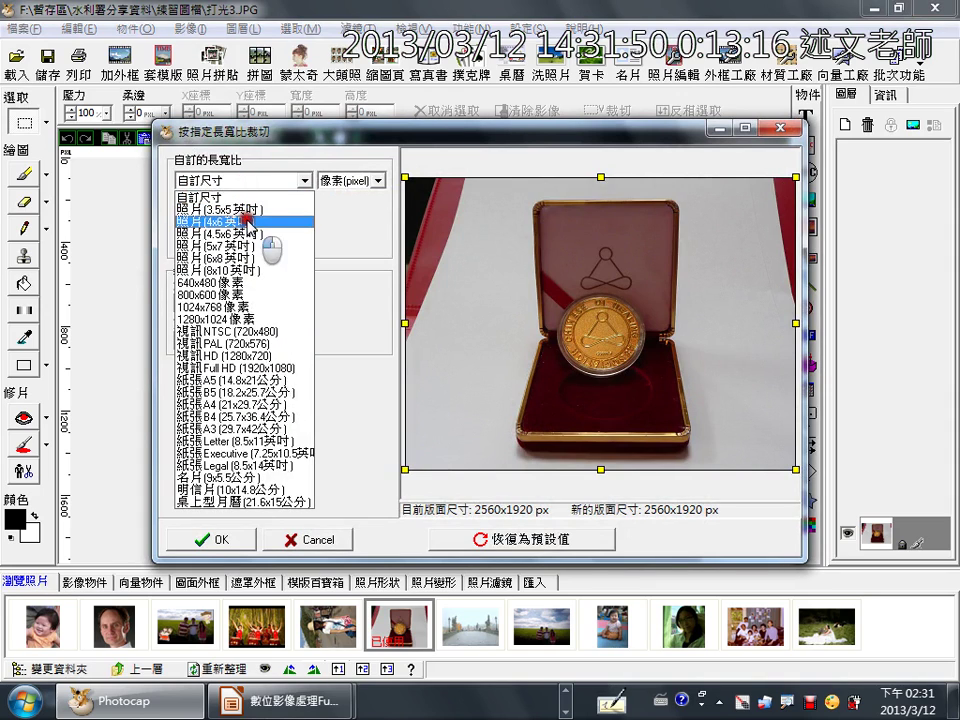
{"action": "left_click", "coordinate": [250, 221]}
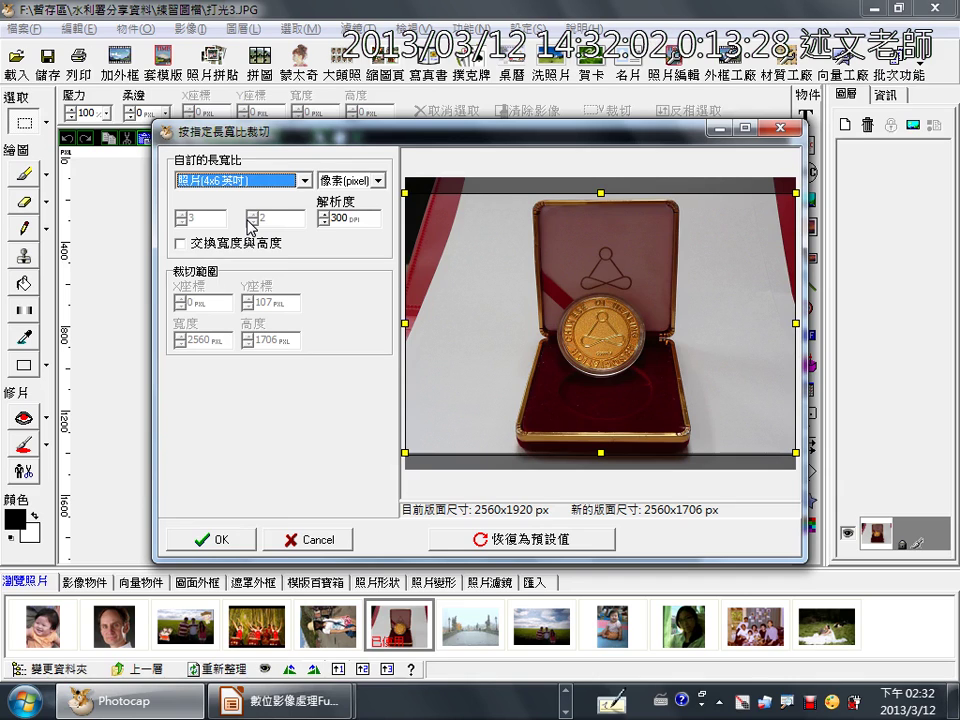
{"action": "left_click", "coordinate": [304, 181]}
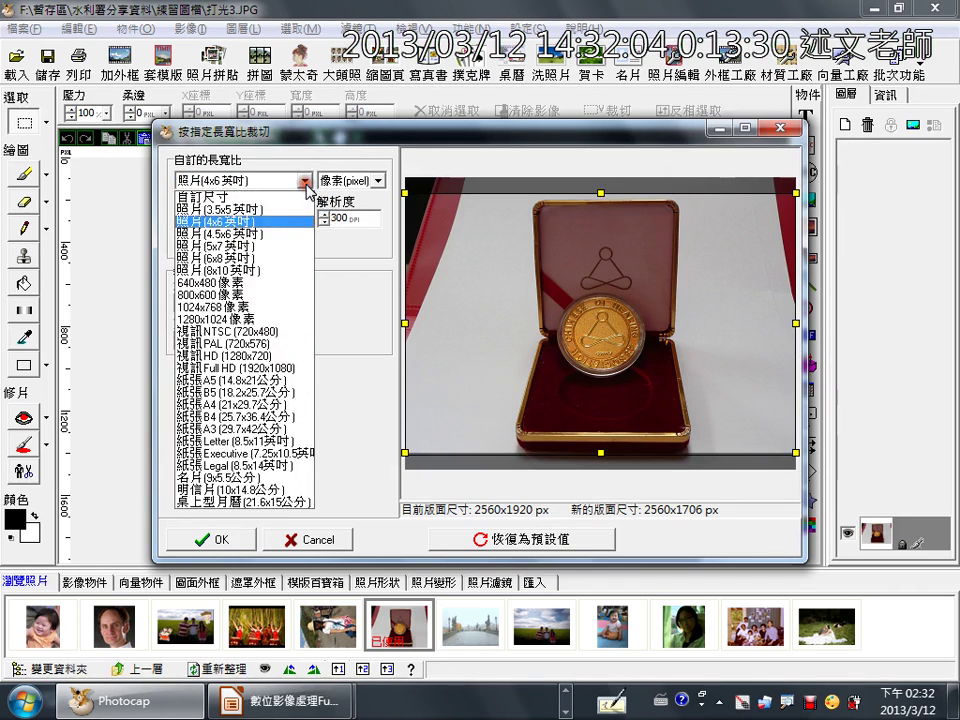
{"action": "left_click", "coordinate": [285, 234]}
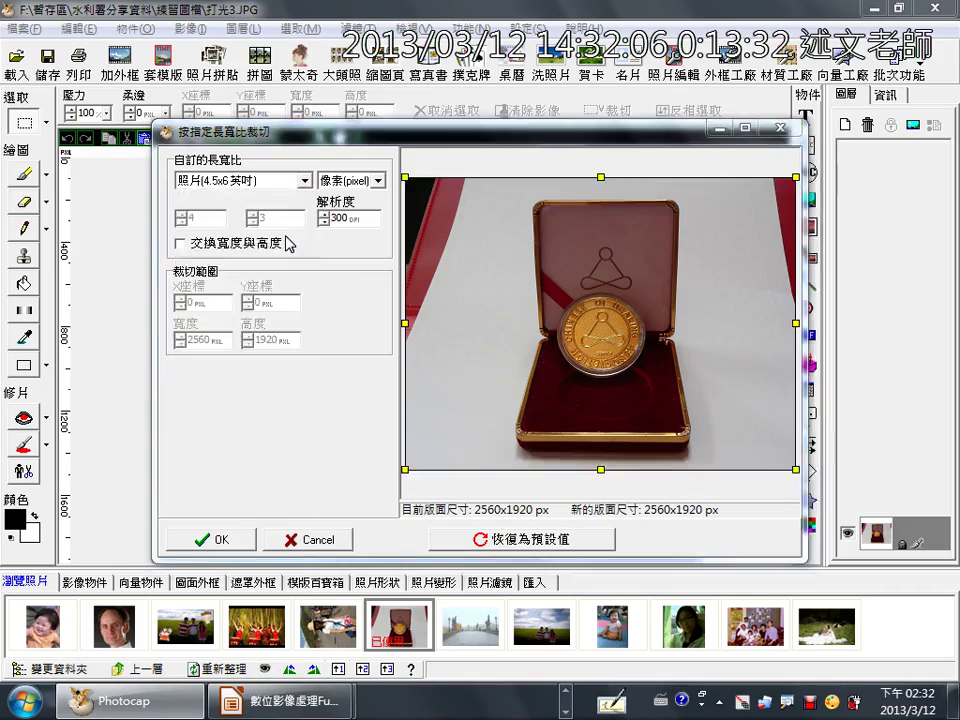
{"action": "left_click", "coordinate": [290, 128]}
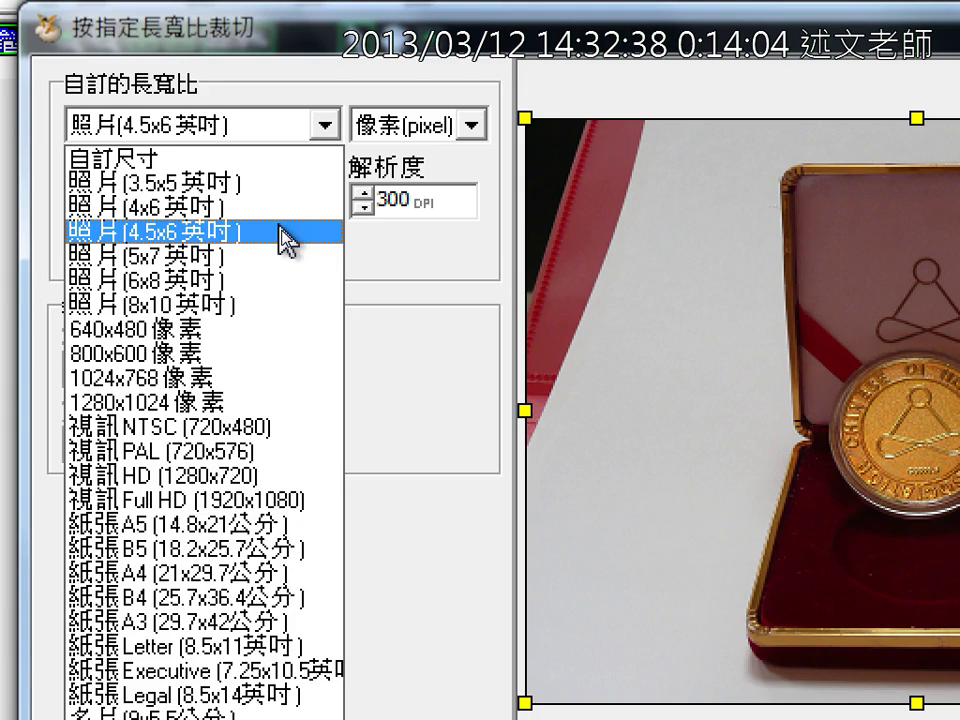
{"action": "key", "text": "Escape"}
{"action": "key", "text": "Escape"}
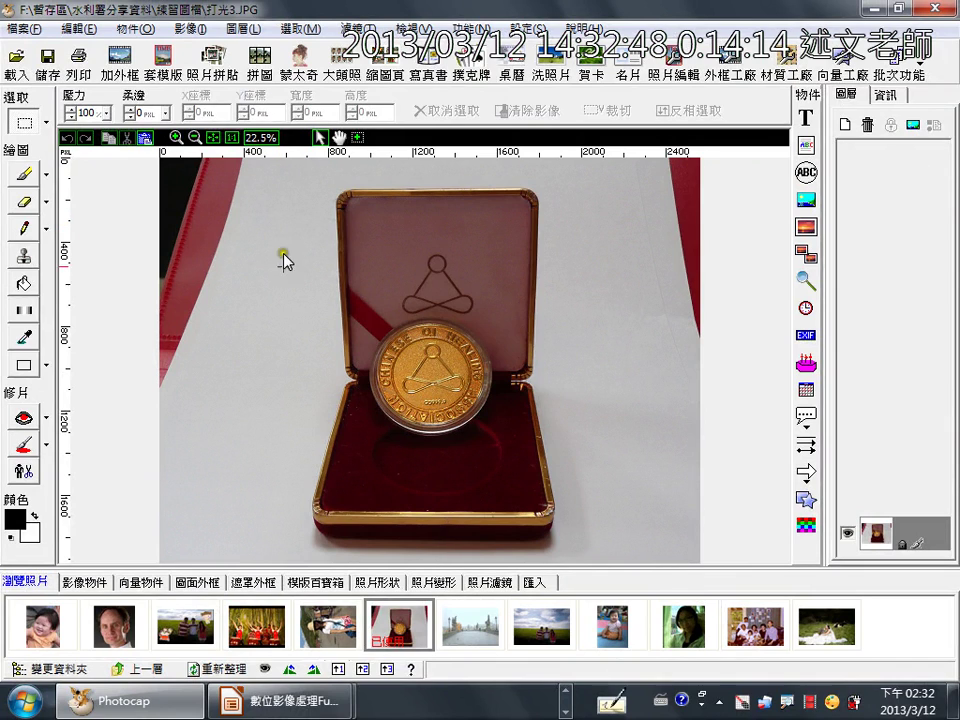
Load 重新構圖.jpg again and try a rectangular selection about 414 x 239 px around the bride
{"action": "left_click_drag", "start_coordinate": [826, 626], "coordinate": [466, 417]}
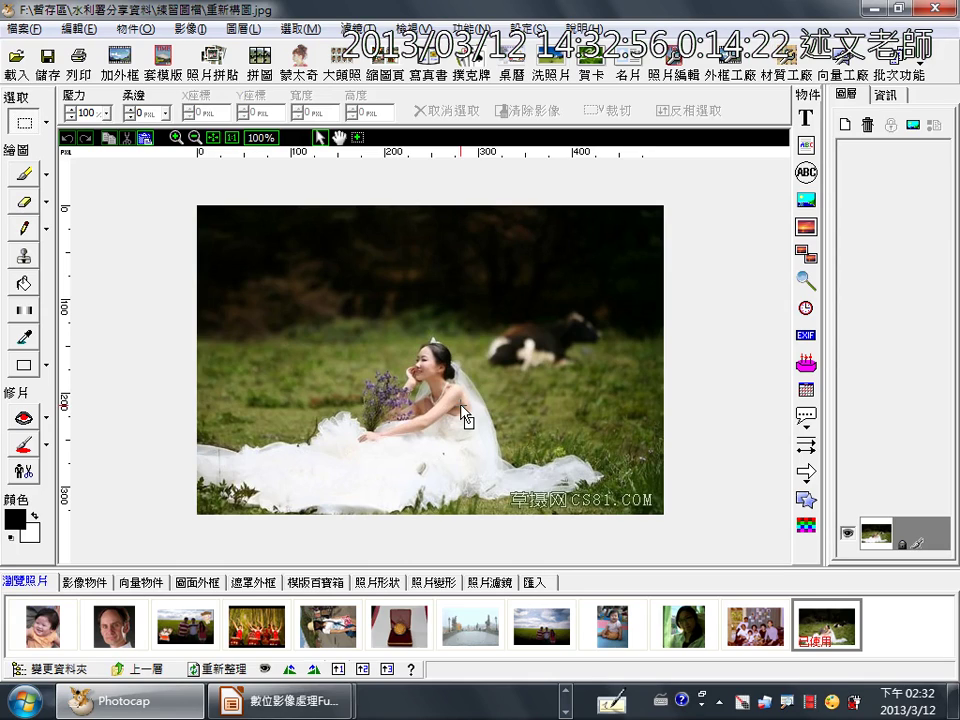
{"action": "left_click", "coordinate": [46, 122]}
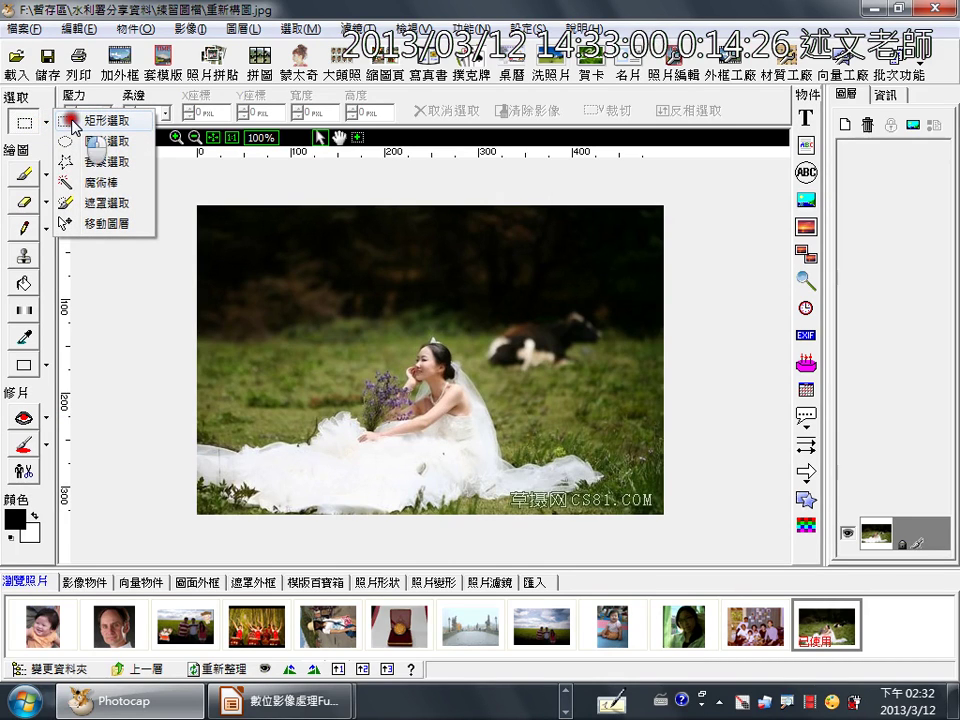
{"action": "left_click", "coordinate": [75, 124]}
{"action": "left_click_drag", "start_coordinate": [181, 296], "coordinate": [576, 525]}
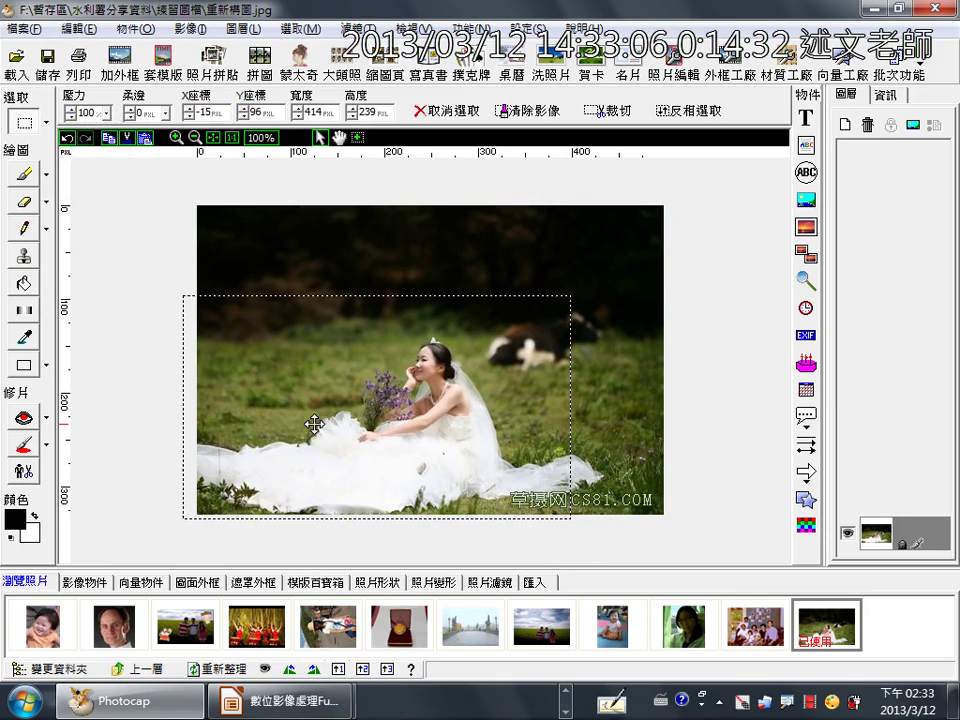
{"action": "left_click", "coordinate": [225, 265]}
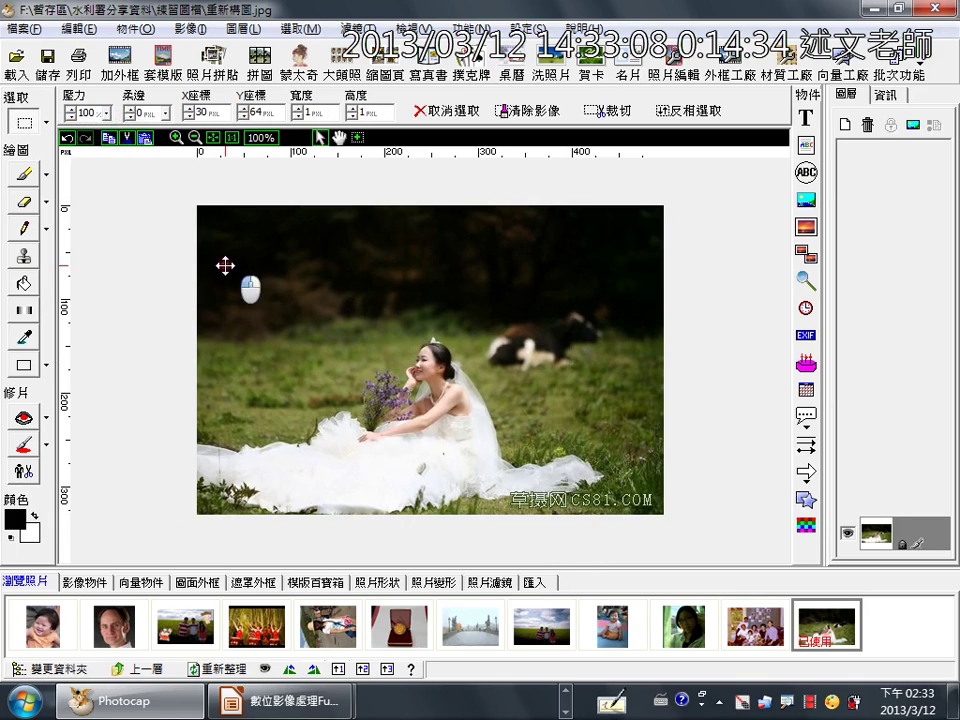
Select a rectangle about 462 x 261 px around the bride in the photo's lower-left area and crop the photo to it
{"action": "left_click_drag", "start_coordinate": [159, 283], "coordinate": [592, 527]}
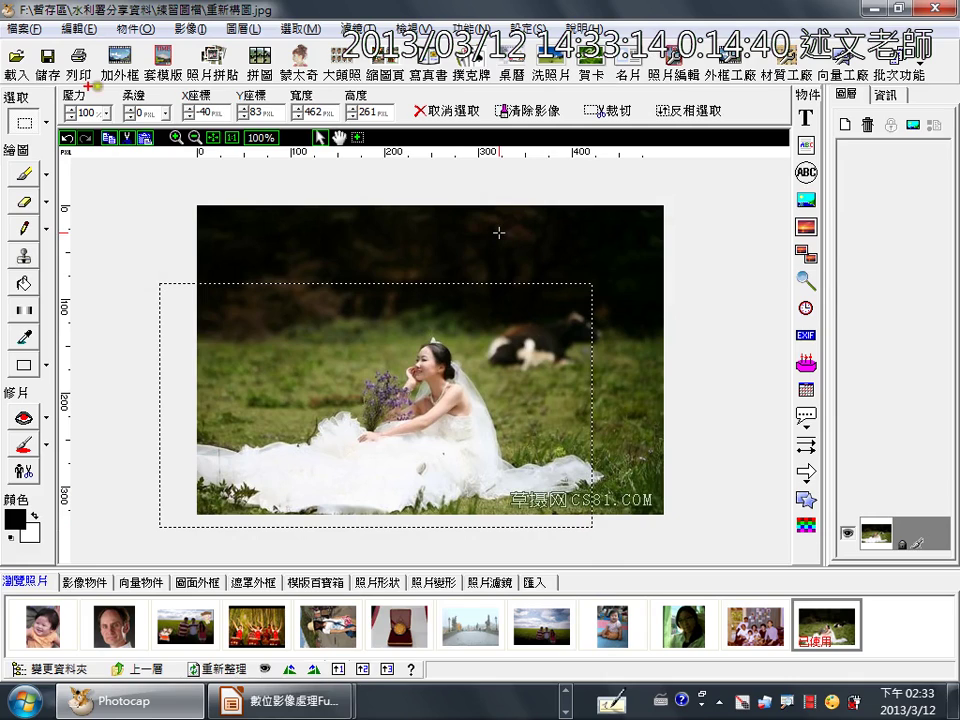
{"action": "mouse_move", "coordinate": [55, 86]}
{"action": "left_mouse_down"}
{"action": "mouse_move", "coordinate": [207, 108]}
{"action": "mouse_move", "coordinate": [550, 115]}
{"action": "mouse_move", "coordinate": [735, 131]}
{"action": "mouse_move", "coordinate": [745, 101]}
{"action": "mouse_move", "coordinate": [790, 58]}
{"action": "left_mouse_up"}
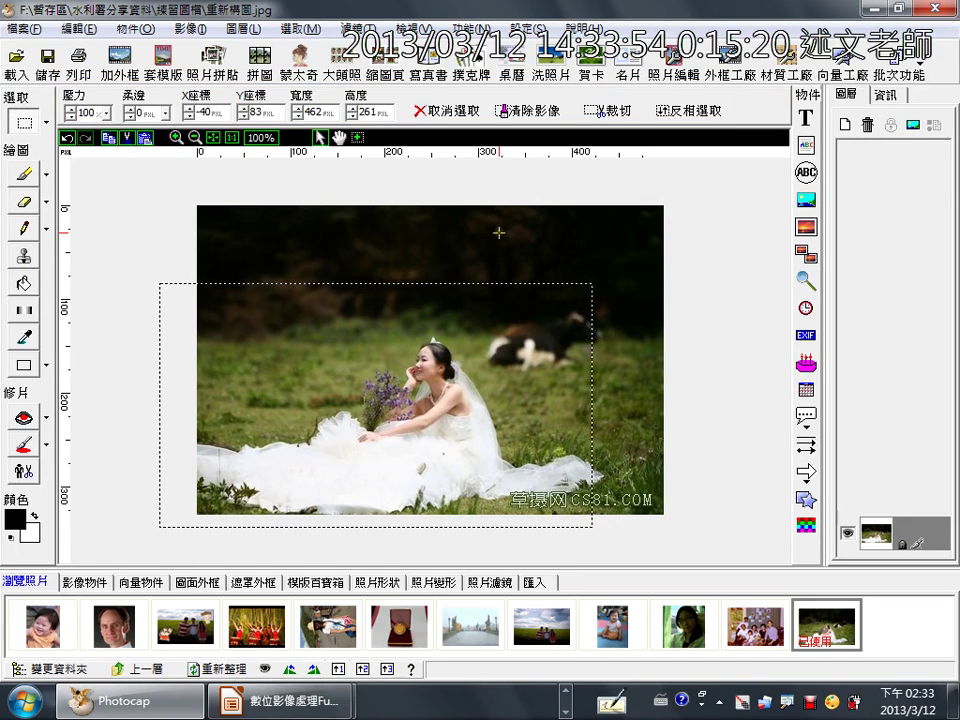
{"action": "left_click", "coordinate": [596, 112]}
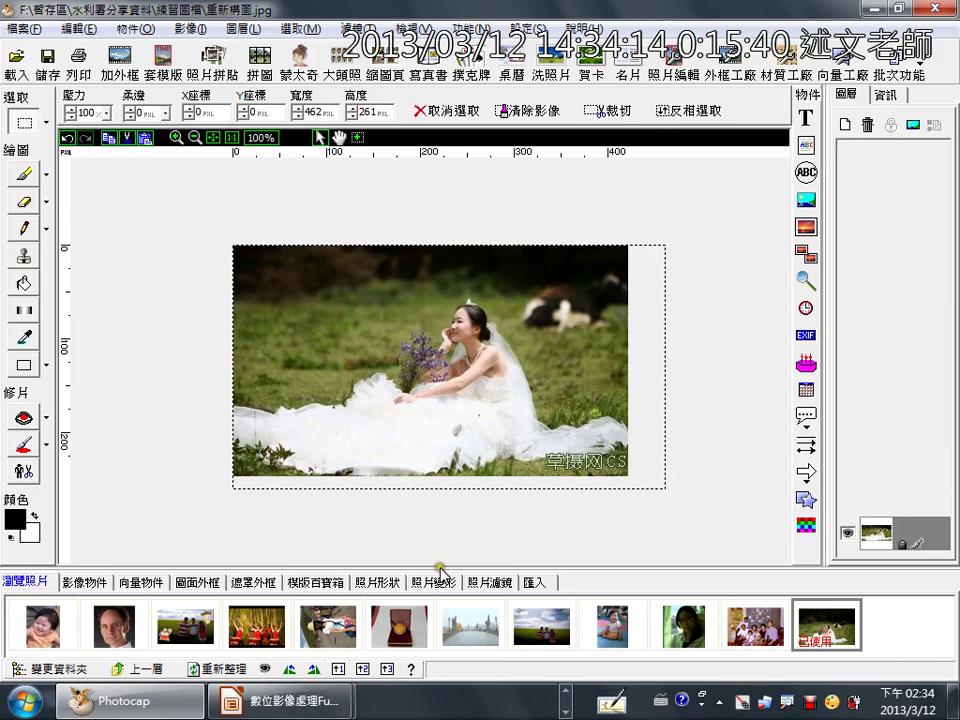
Switch to the running 數位影像處理 slide show and advance through the 影像縮放、裁切 slides to the 相片編修:暗部補光 slide
{"action": "mouse_move", "coordinate": [265, 701]}
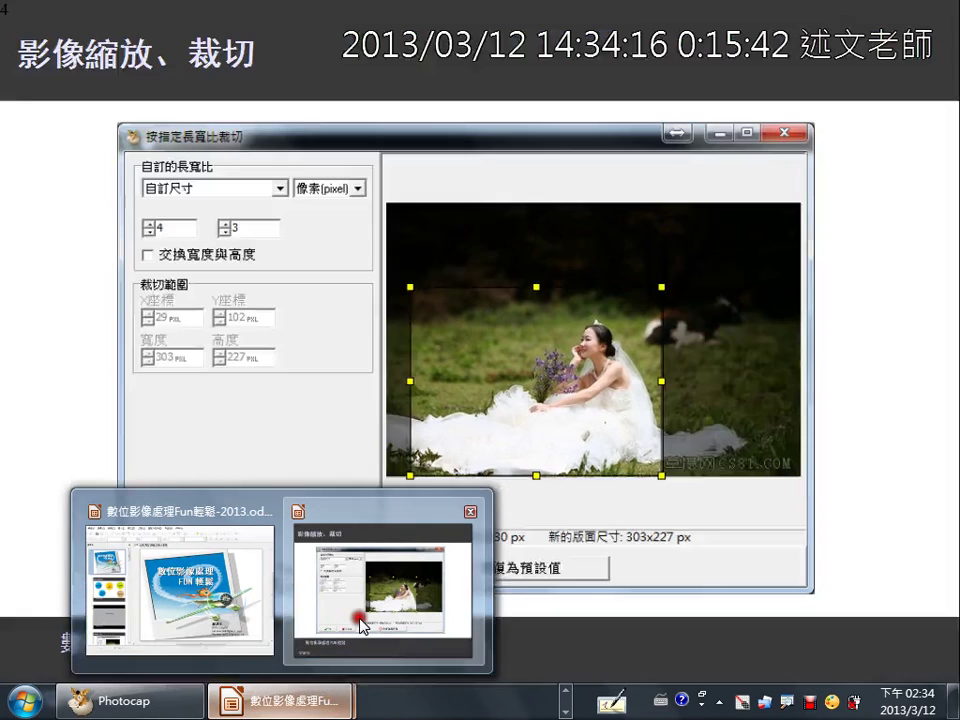
{"action": "left_click", "coordinate": [361, 624]}
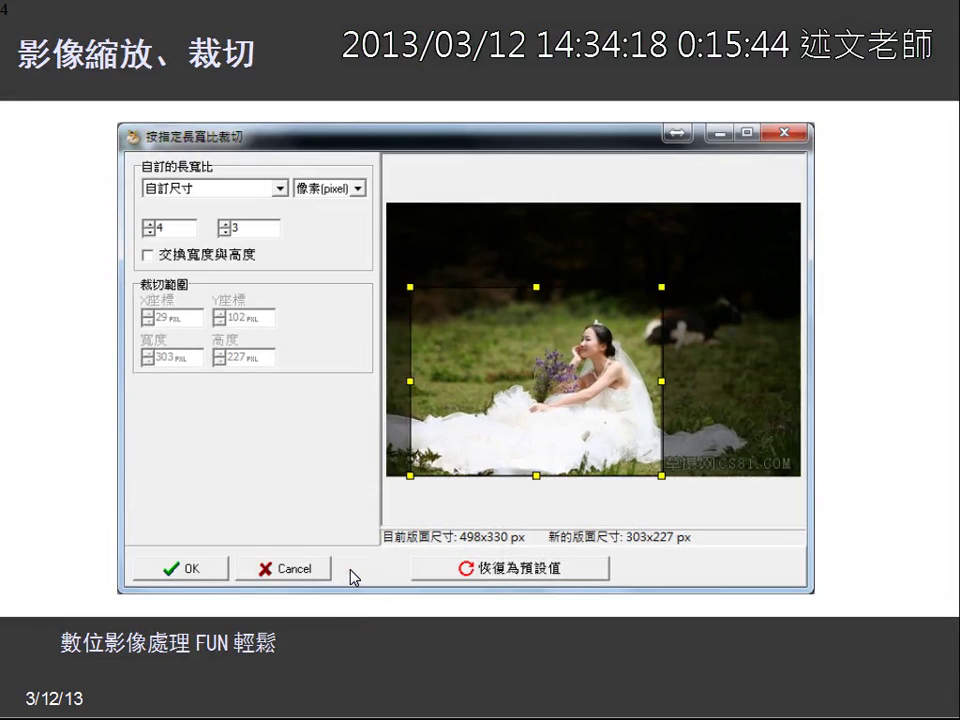
{"action": "left_click", "coordinate": [350, 570]}
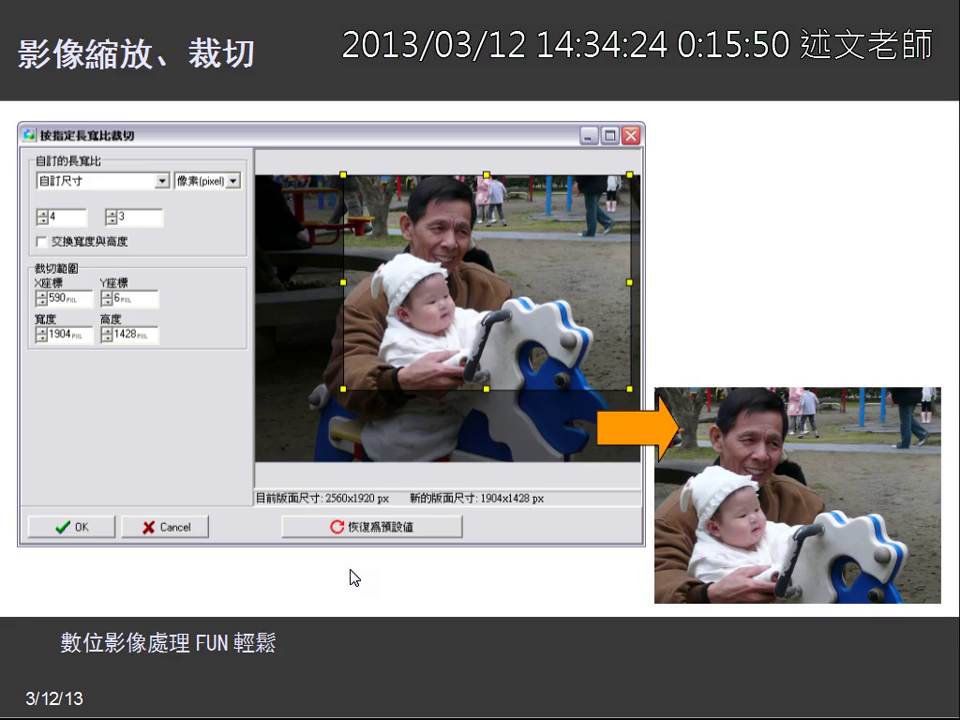
{"action": "left_click", "coordinate": [350, 577]}
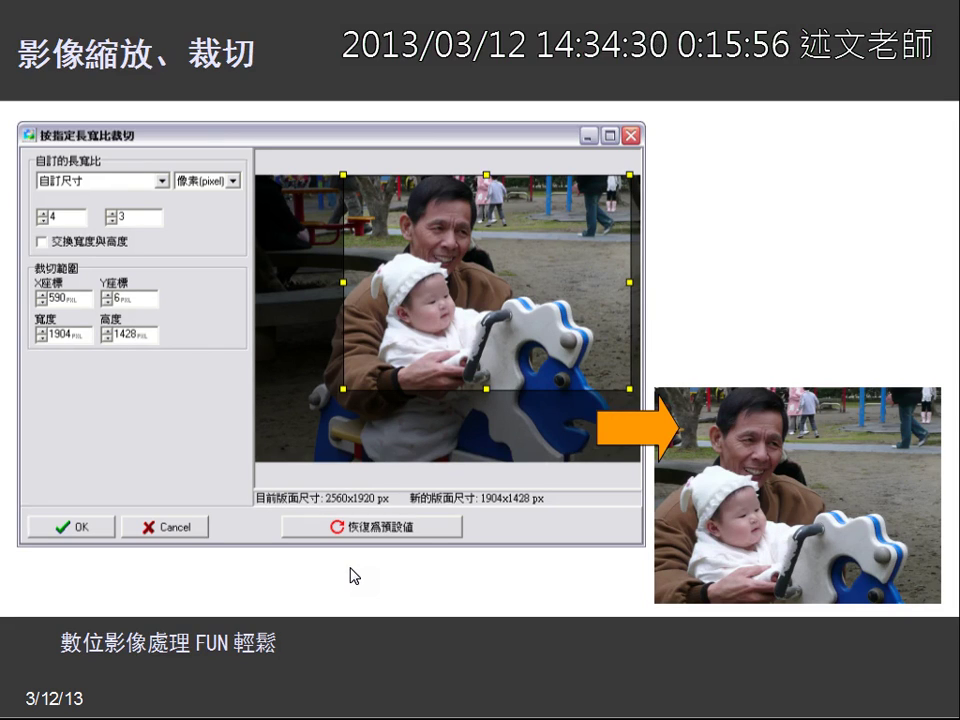
{"action": "left_click", "coordinate": [350, 570]}
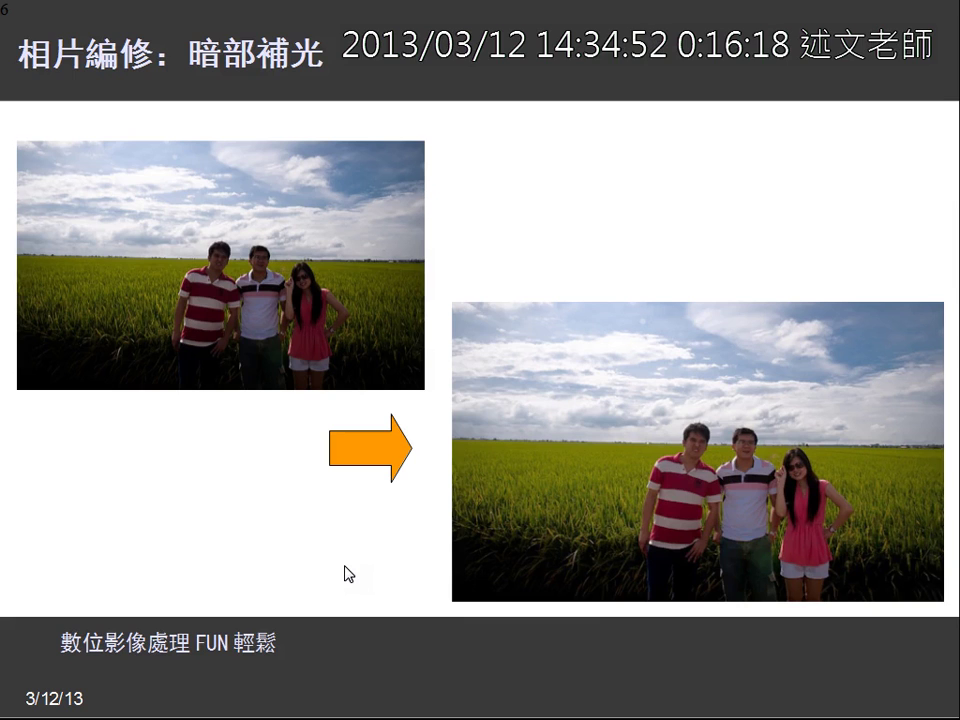
Switch back to PhotoCap and load 暗部補光.jpg from the photo browser onto the canvas
{"action": "key", "text": "alt+Tab"}
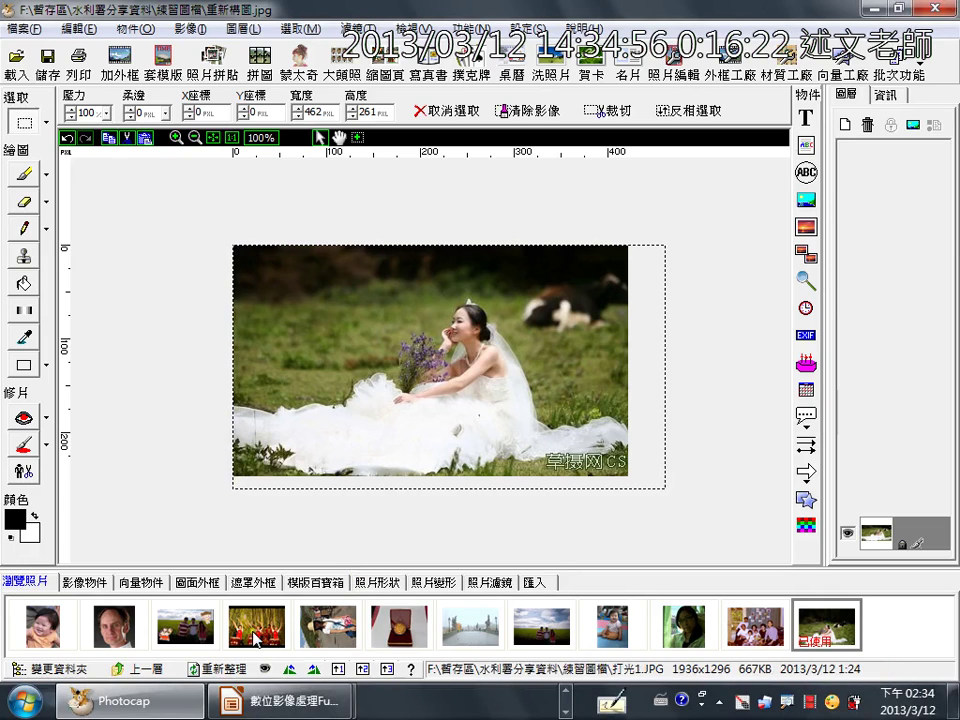
{"action": "left_click", "coordinate": [205, 640]}
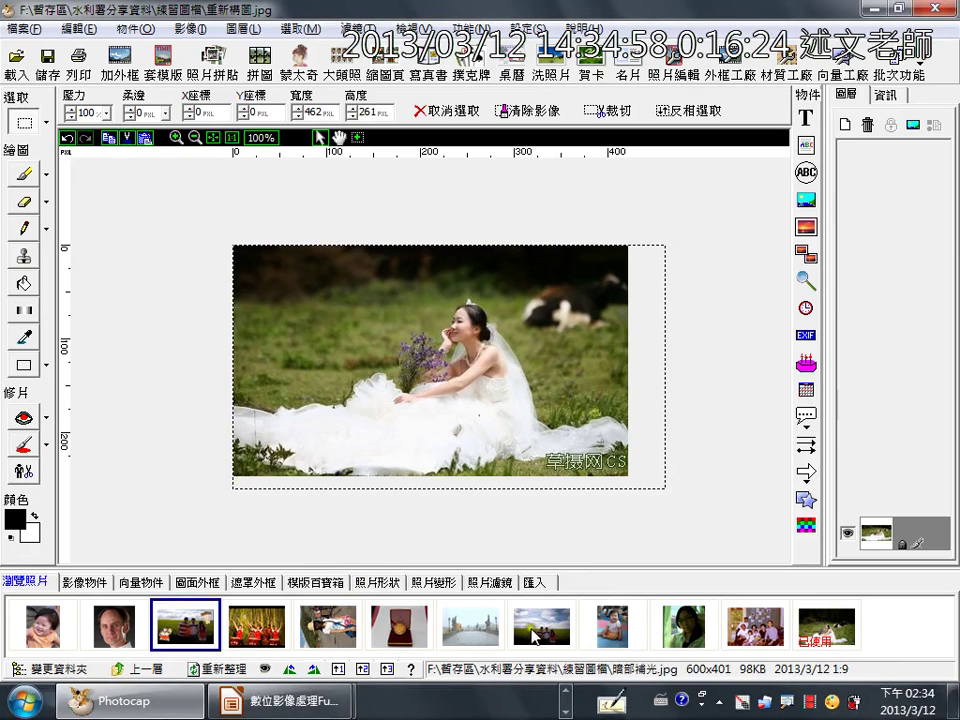
{"action": "left_click_drag", "start_coordinate": [541, 626], "coordinate": [448, 366]}
{"action": "left_click", "coordinate": [499, 410]}
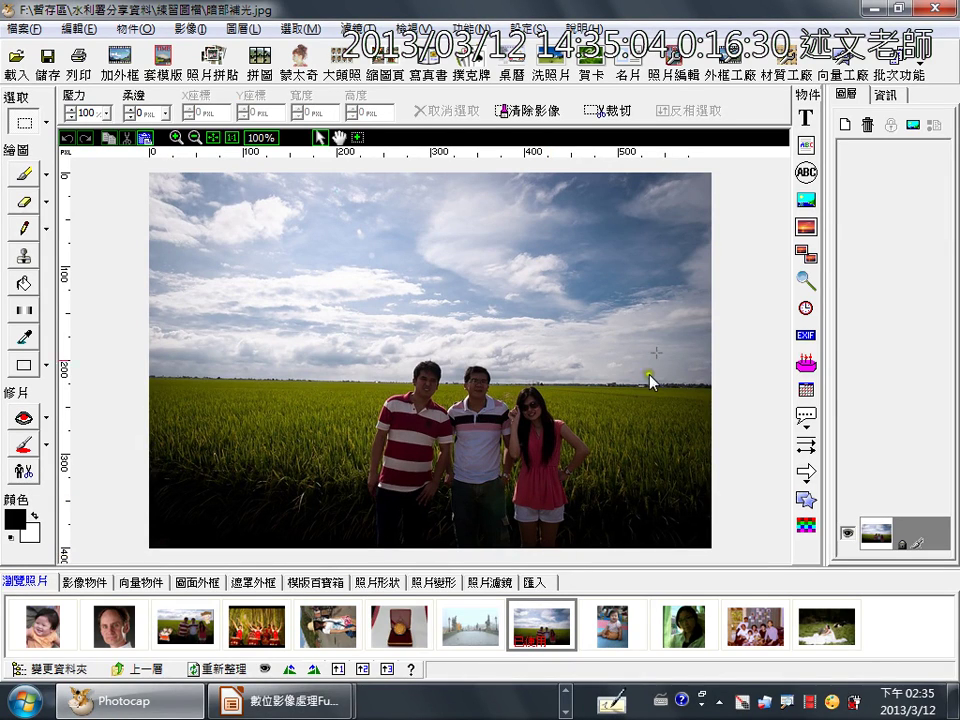
Apply the 暗部補光 photo filter to 暗部補光.jpg with the effect at 100%
{"action": "left_click", "coordinate": [357, 28]}
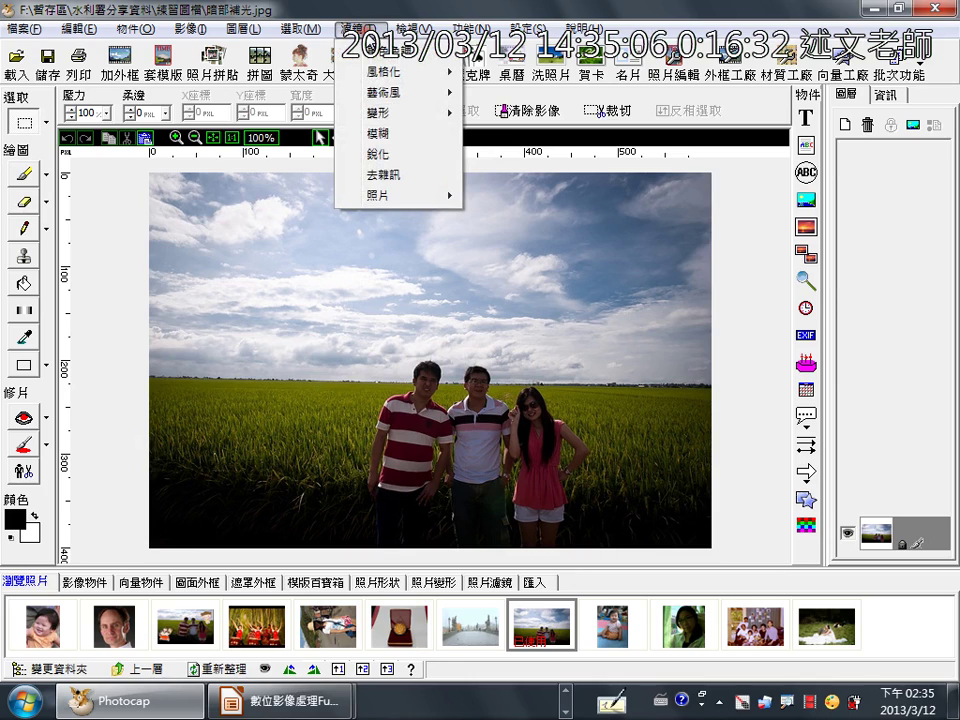
{"action": "mouse_move", "coordinate": [416, 197]}
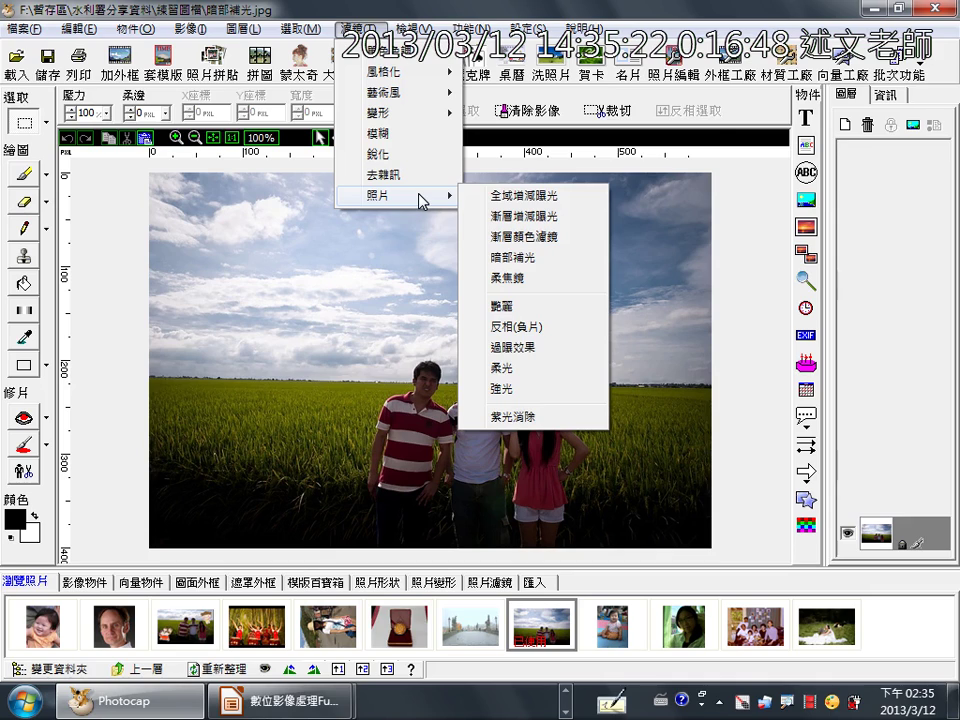
{"action": "left_click", "coordinate": [547, 259]}
{"action": "left_click_drag", "start_coordinate": [538, 271], "coordinate": [462, 83]}
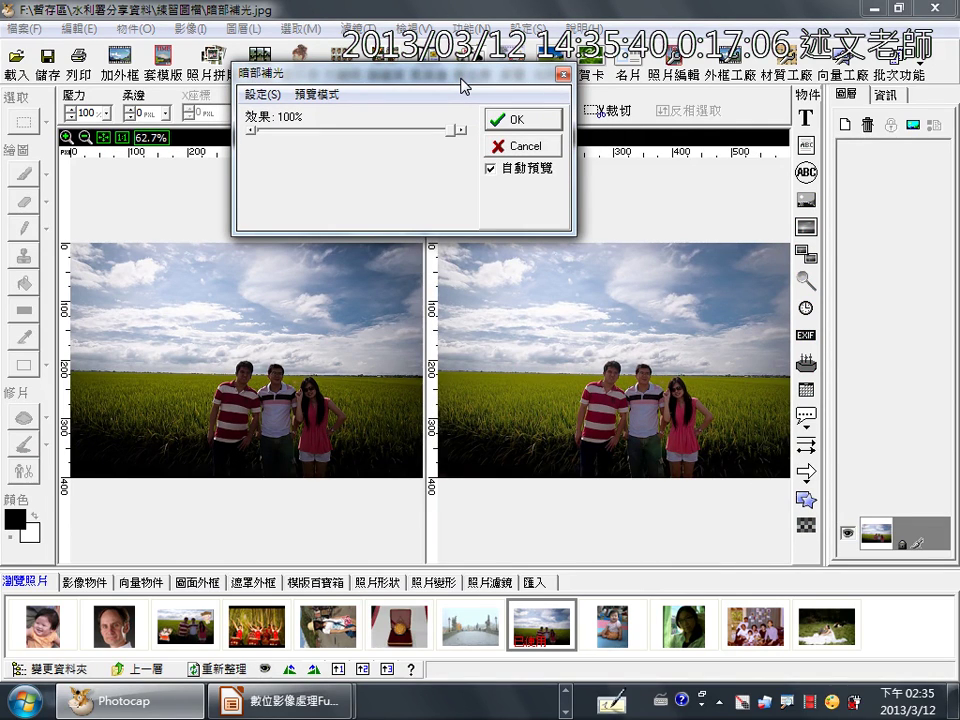
{"action": "left_click_drag", "start_coordinate": [422, 112], "coordinate": [477, 147]}
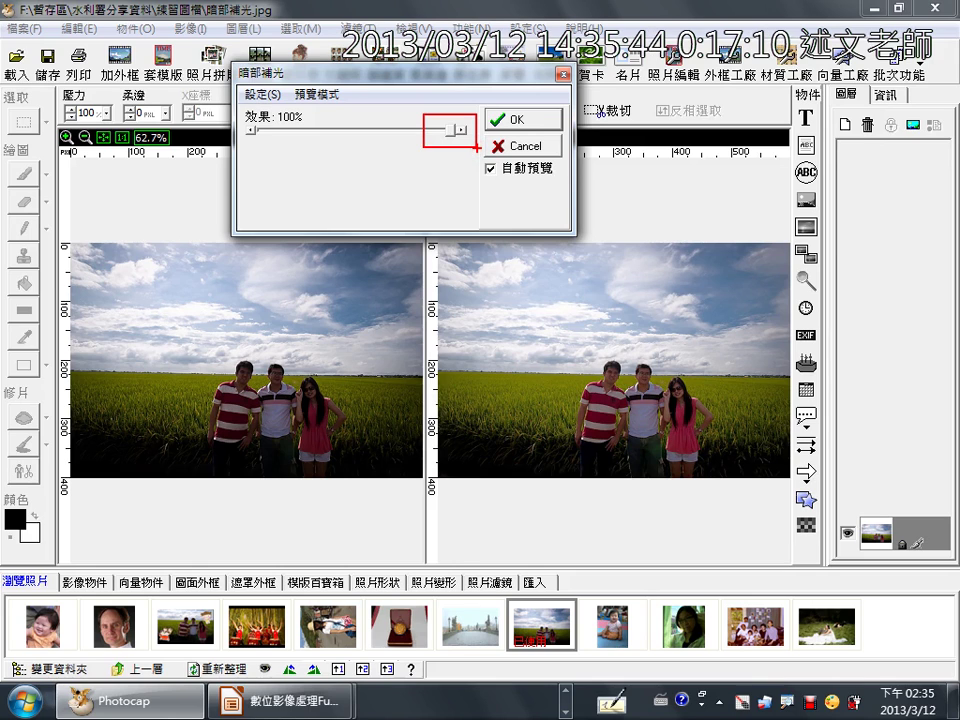
{"action": "left_click", "coordinate": [505, 119]}
Run the 暗部補光 filter a second time on the photo to lighten its dark areas further
{"action": "left_click", "coordinate": [358, 28]}
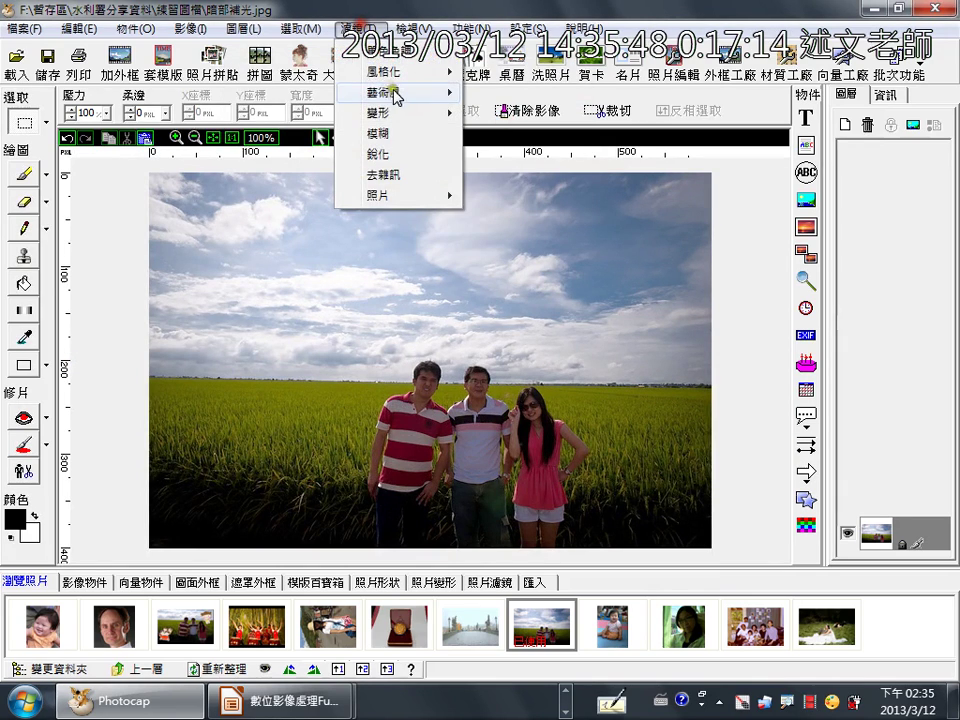
{"action": "left_click", "coordinate": [422, 199]}
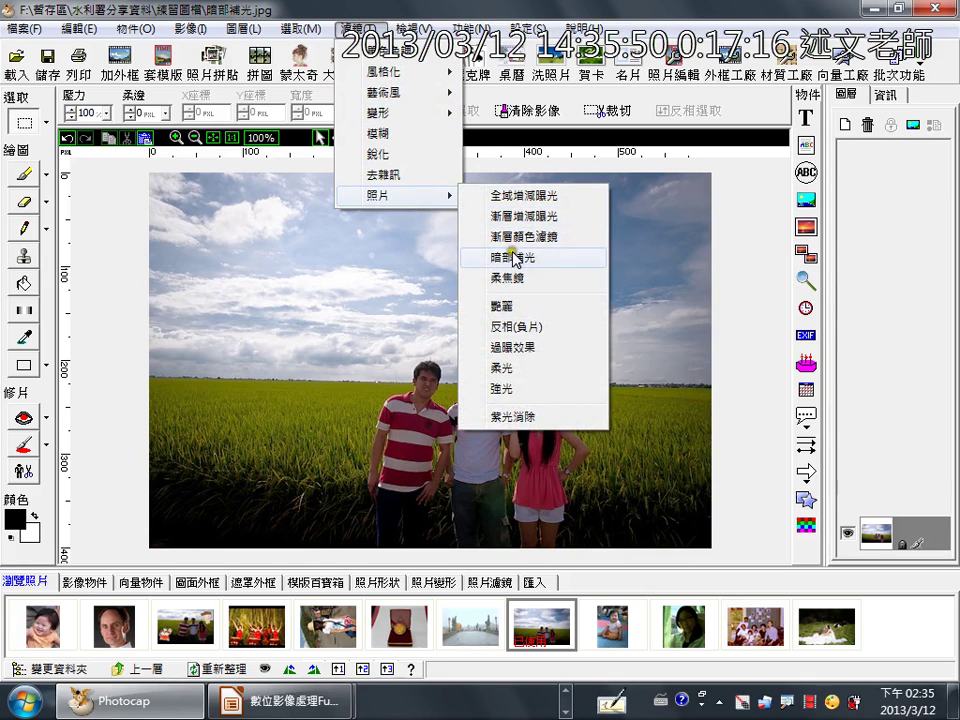
{"action": "left_click", "coordinate": [514, 257]}
{"action": "left_click", "coordinate": [517, 121]}
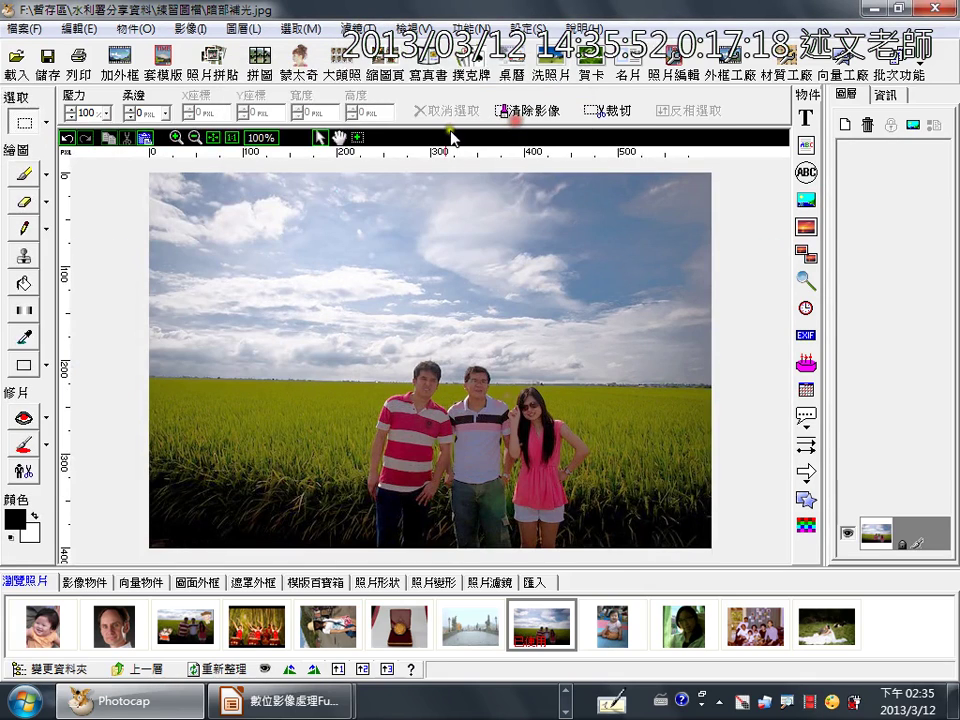
Undo and redo the 暗部補光 passes to compare the photo before and after brightening
{"action": "left_click", "coordinate": [66, 138]}
{"action": "left_click", "coordinate": [90, 140]}
{"action": "left_click", "coordinate": [90, 140]}
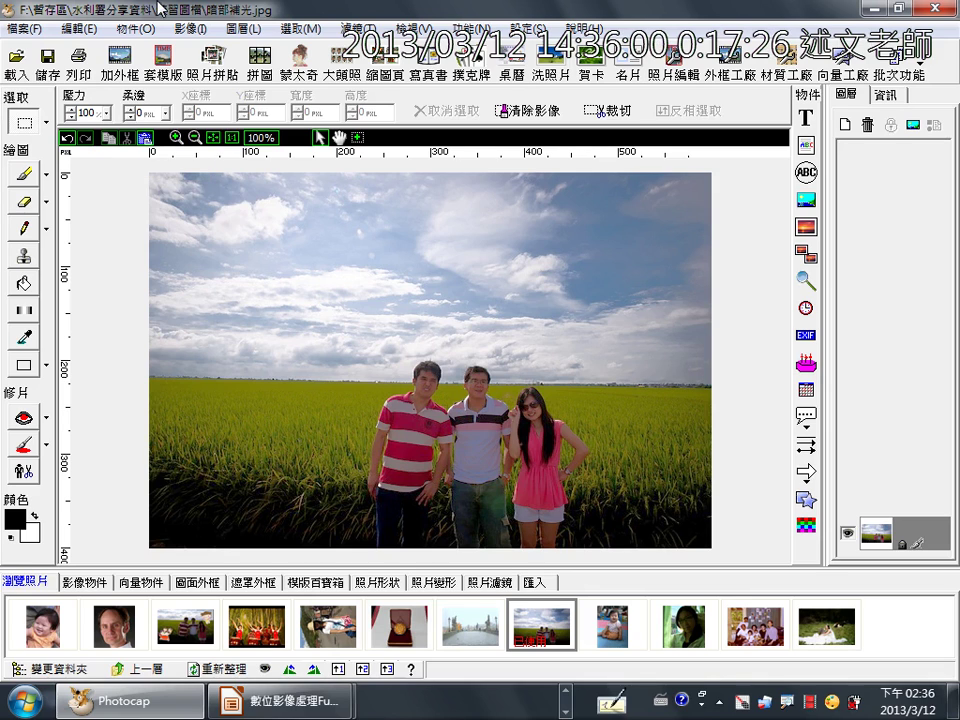
{"action": "left_click", "coordinate": [67, 139]}
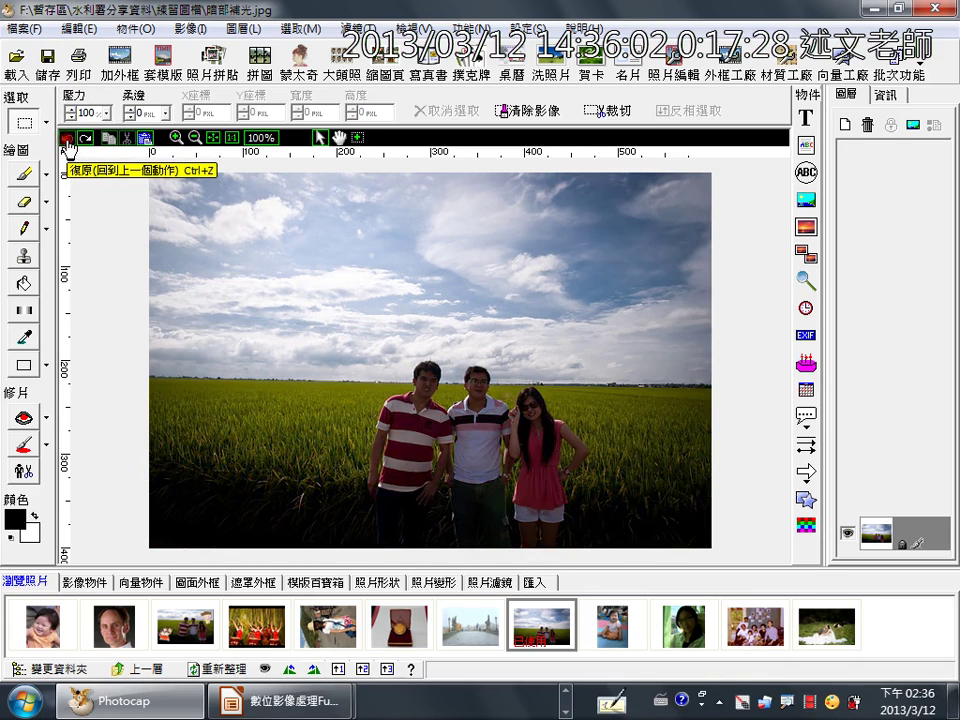
{"action": "left_click", "coordinate": [88, 139]}
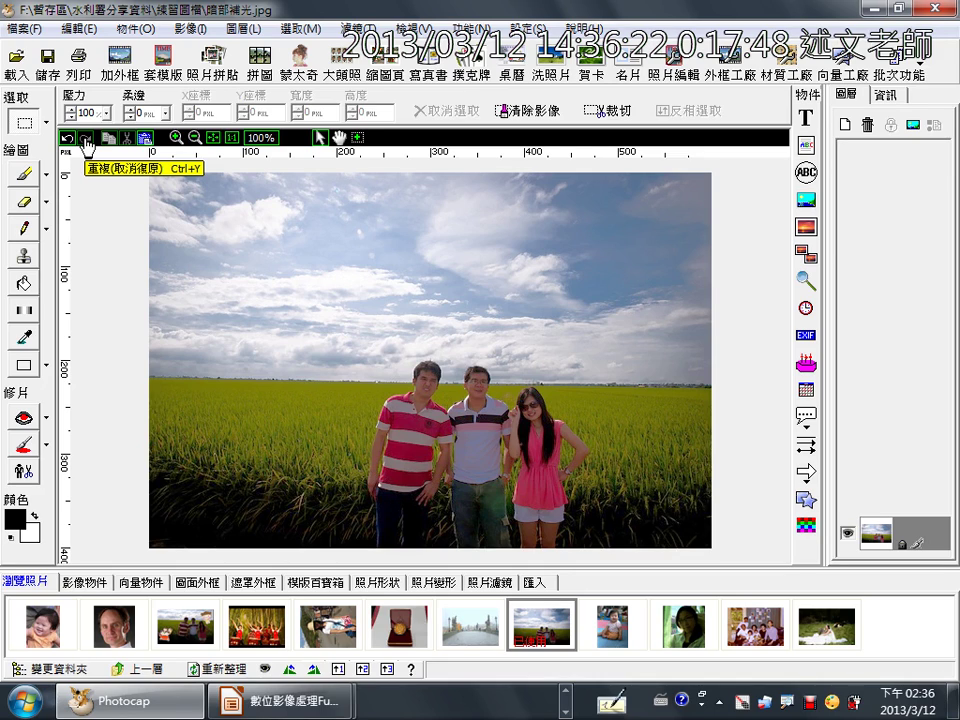
{"action": "left_click", "coordinate": [87, 146]}
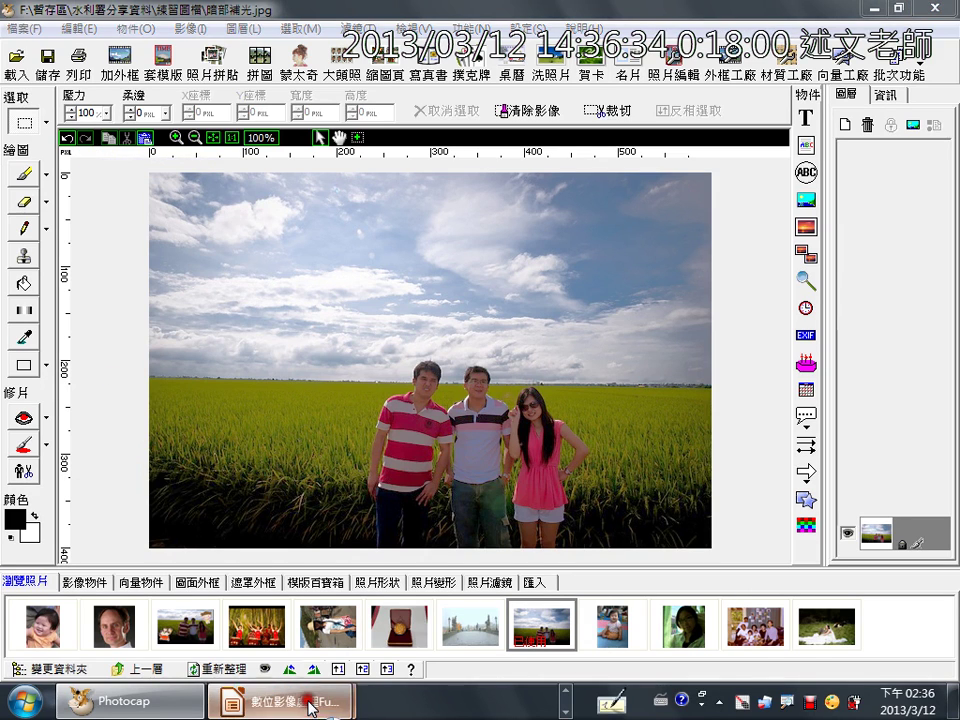
Switch to the running 數位影像處理 slide show and advance to the 整體影像曝光過度與曝光不足 slide
{"action": "mouse_move", "coordinate": [311, 703]}
{"action": "left_click", "coordinate": [323, 622]}
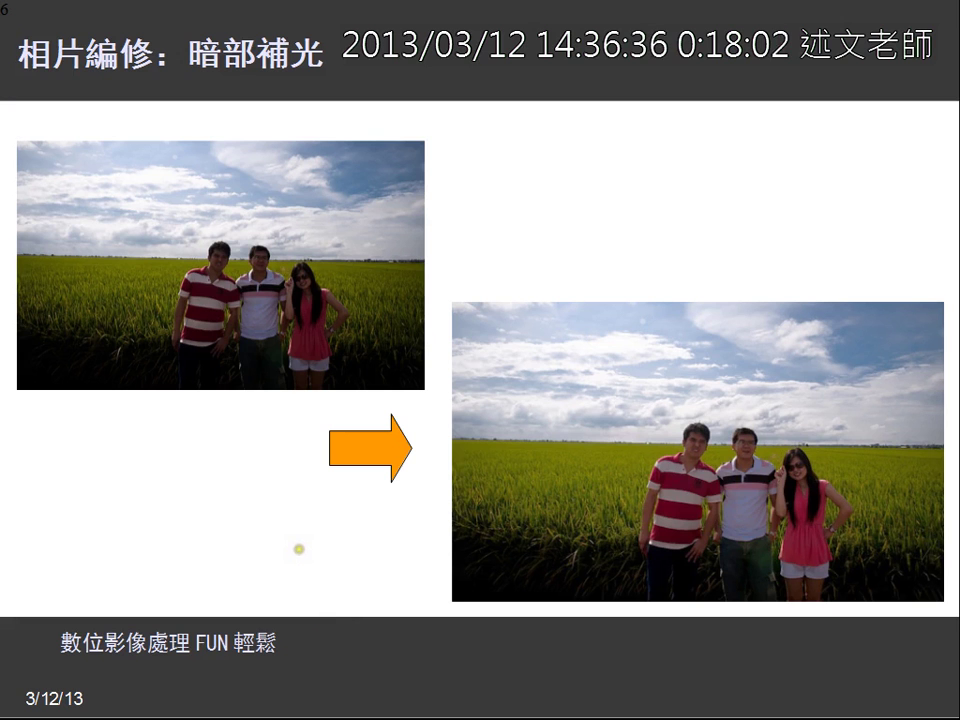
{"action": "left_click", "coordinate": [299, 553]}
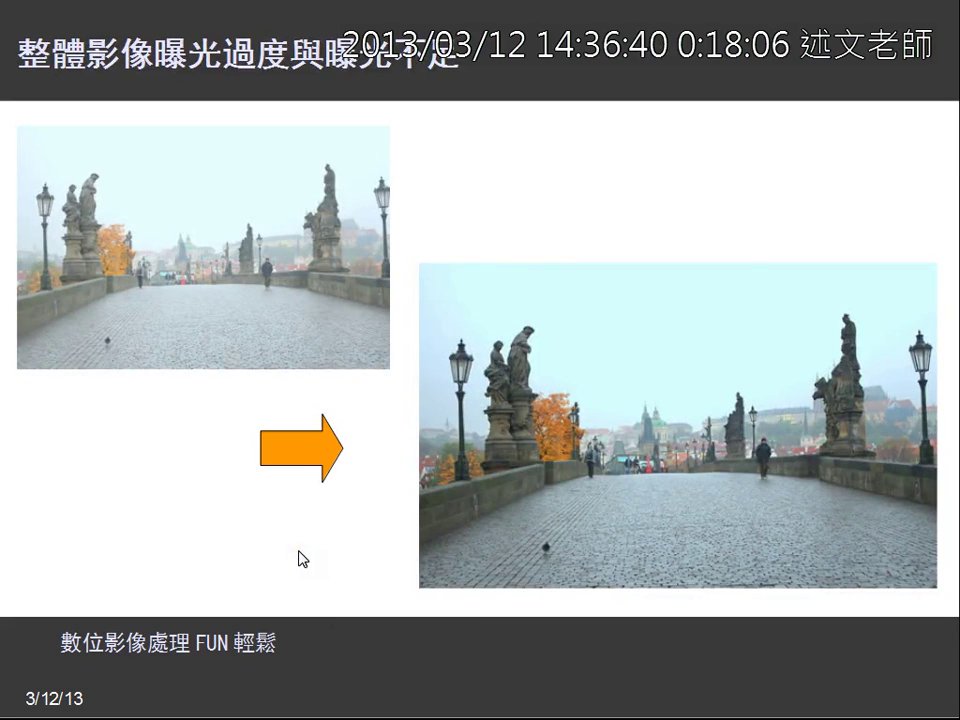
{"action": "left_click", "coordinate": [172, 349]}
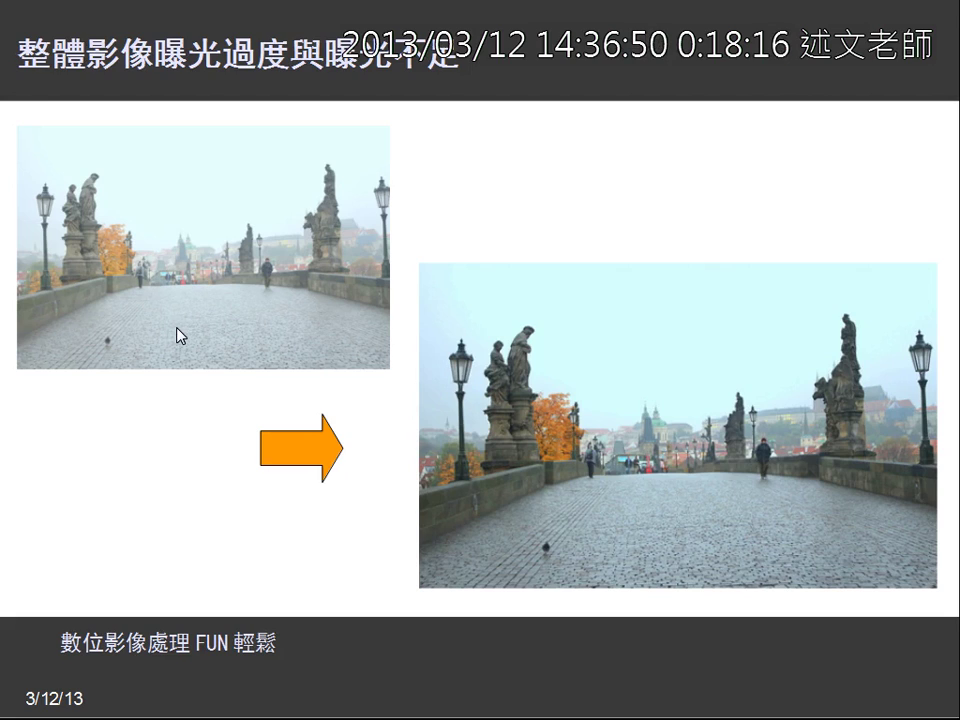
Switch back to PhotoCap and load 整體影像曝光過度.jpg from the photo browser, discarding the unsaved changes to the previous photo
{"action": "key", "text": "alt+Tab"}
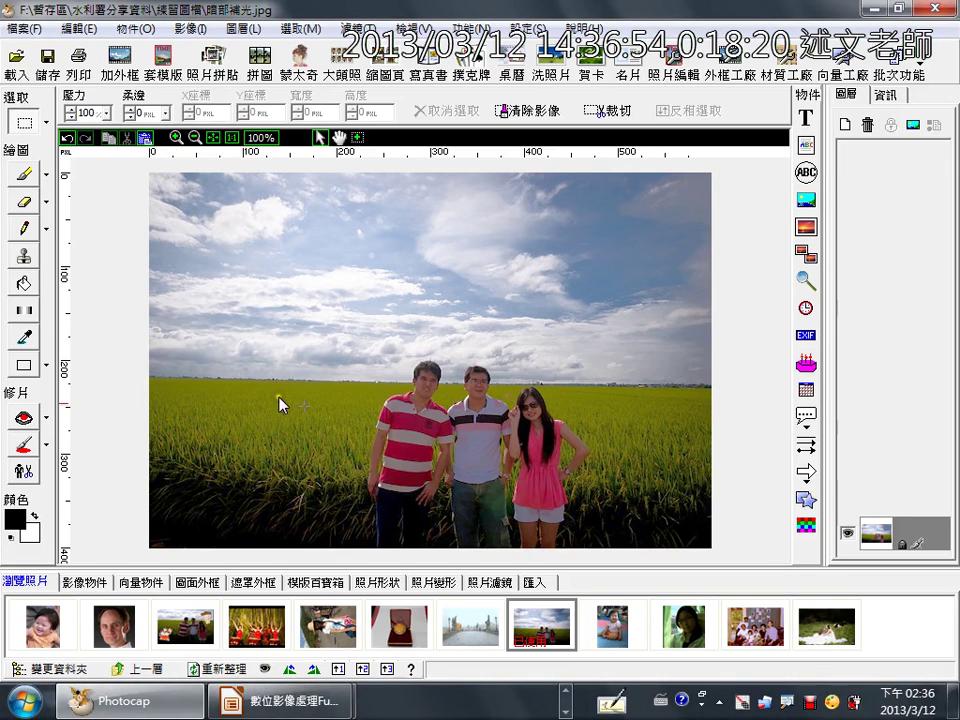
{"action": "left_click_drag", "start_coordinate": [470, 624], "coordinate": [485, 470]}
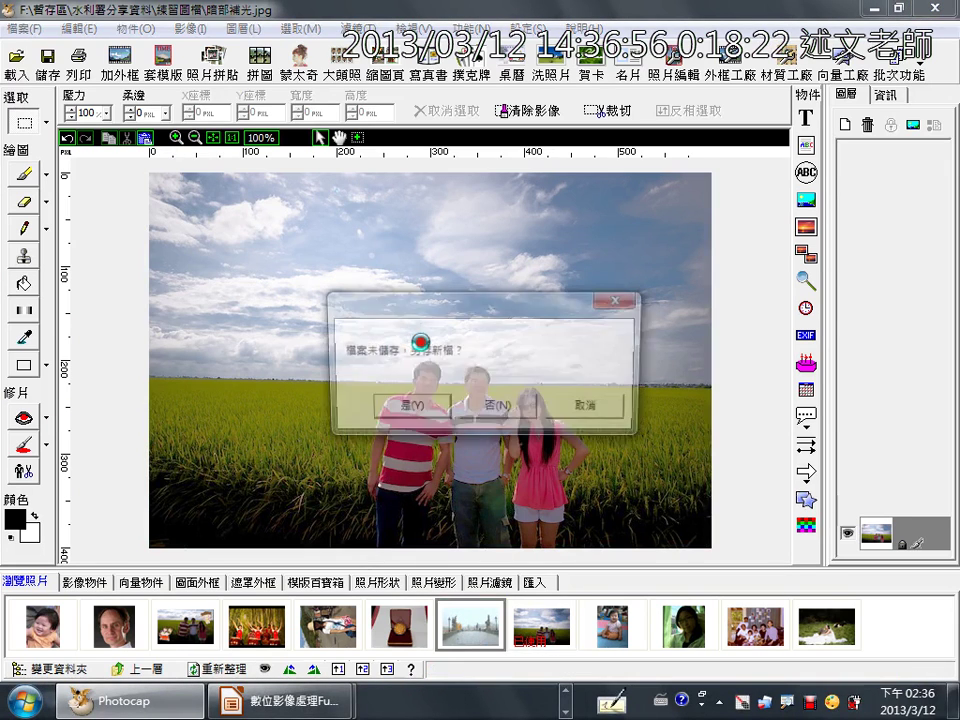
{"action": "left_click", "coordinate": [493, 411]}
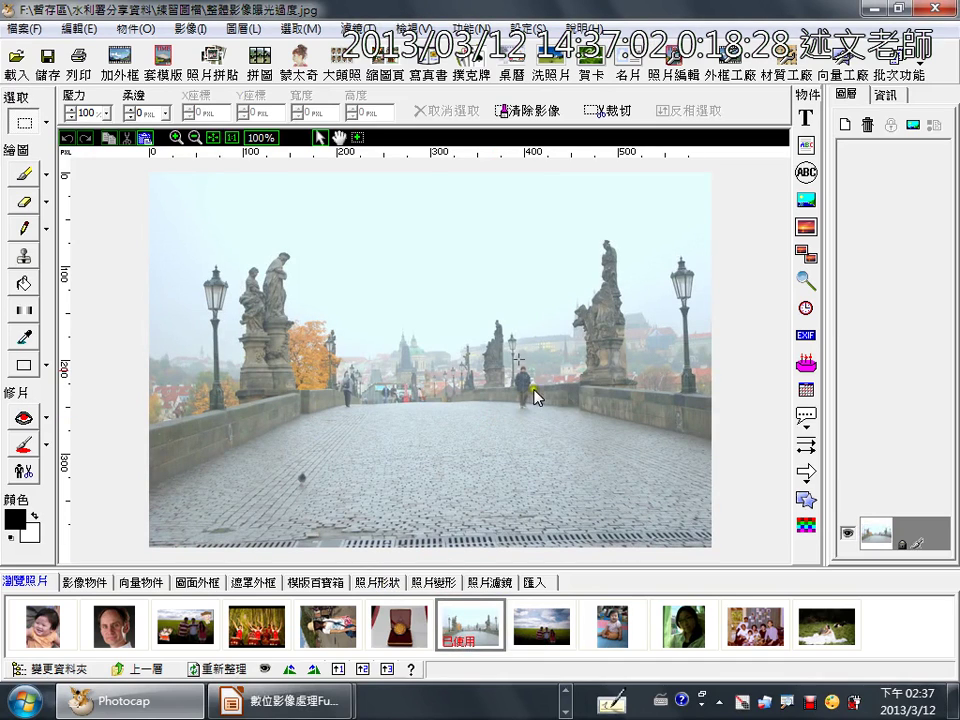
Open the 全域增減曝光 filter for the bridge photo and lower the exposure to -2.0 EV
{"action": "left_click", "coordinate": [365, 28]}
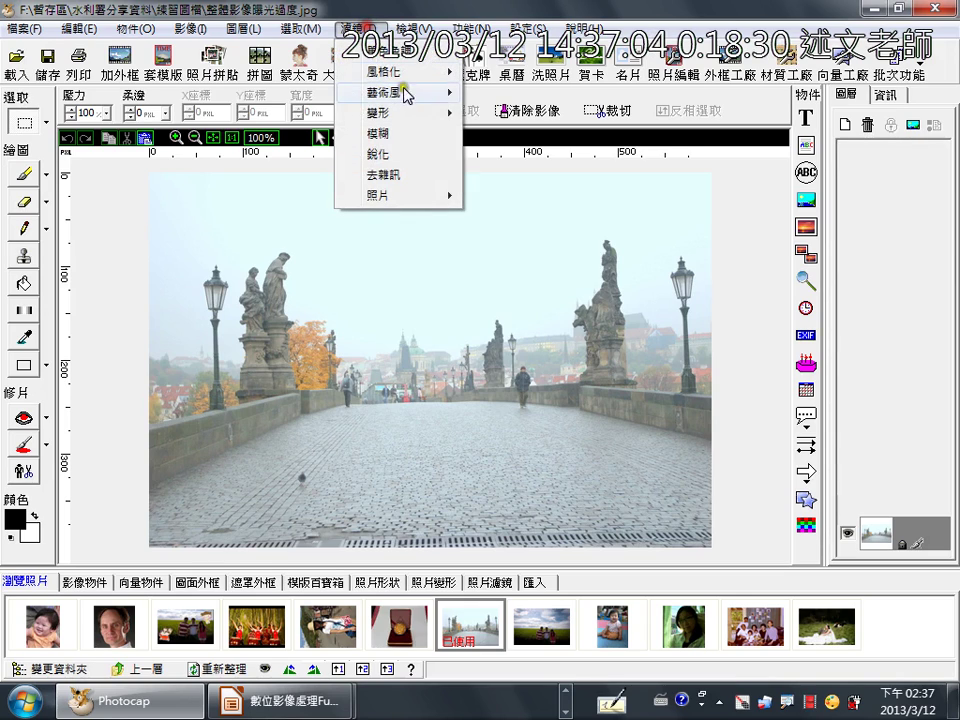
{"action": "mouse_move", "coordinate": [439, 197]}
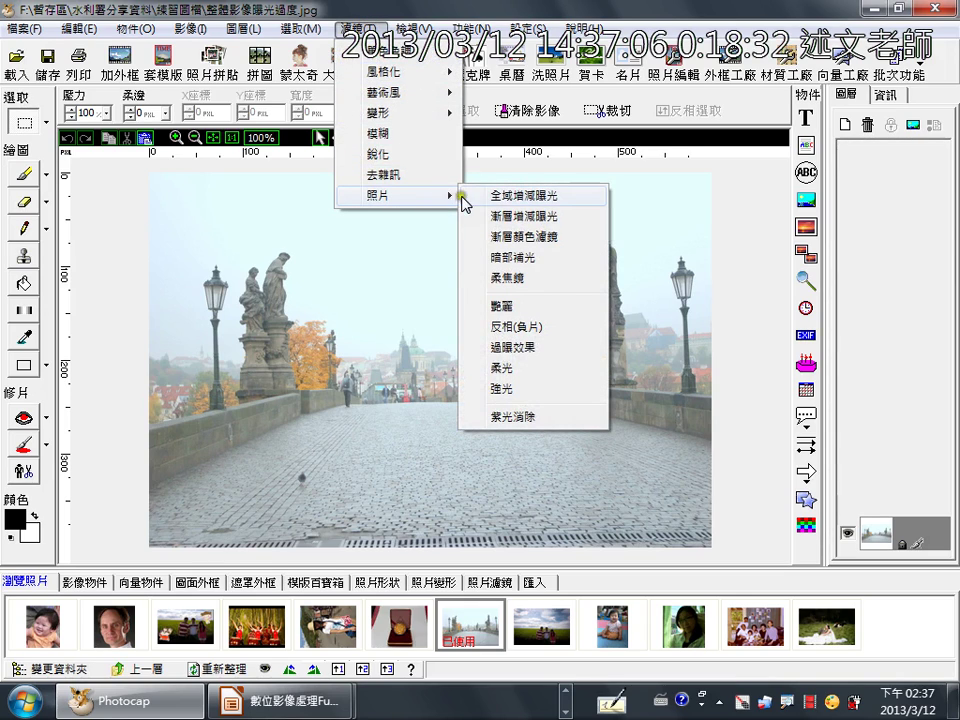
{"action": "left_click", "coordinate": [572, 200]}
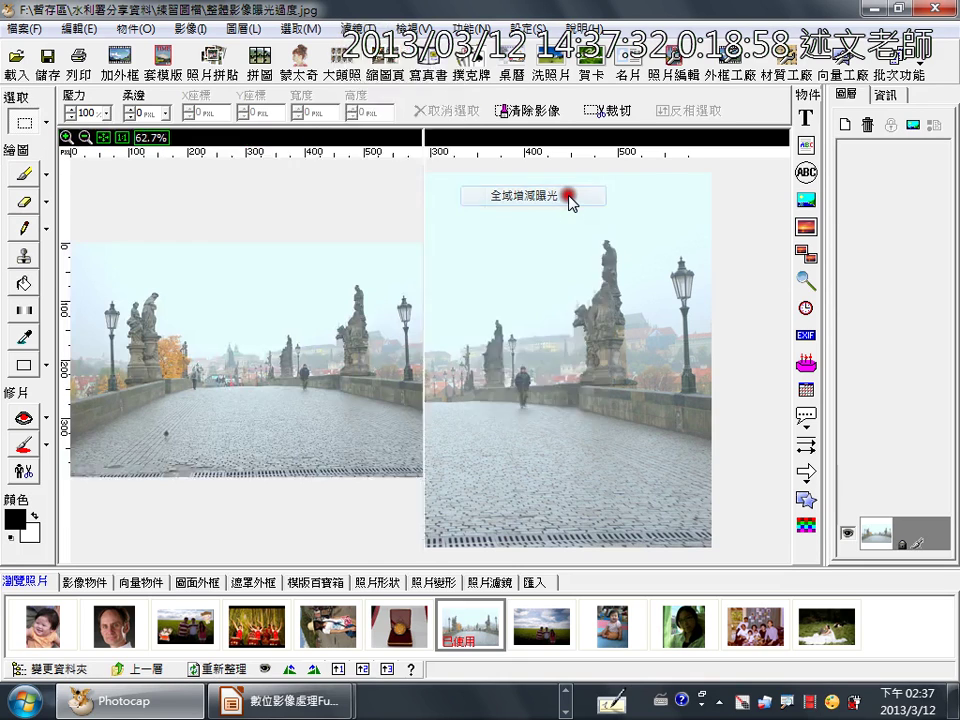
{"action": "left_click_drag", "start_coordinate": [456, 72], "coordinate": [492, 50]}
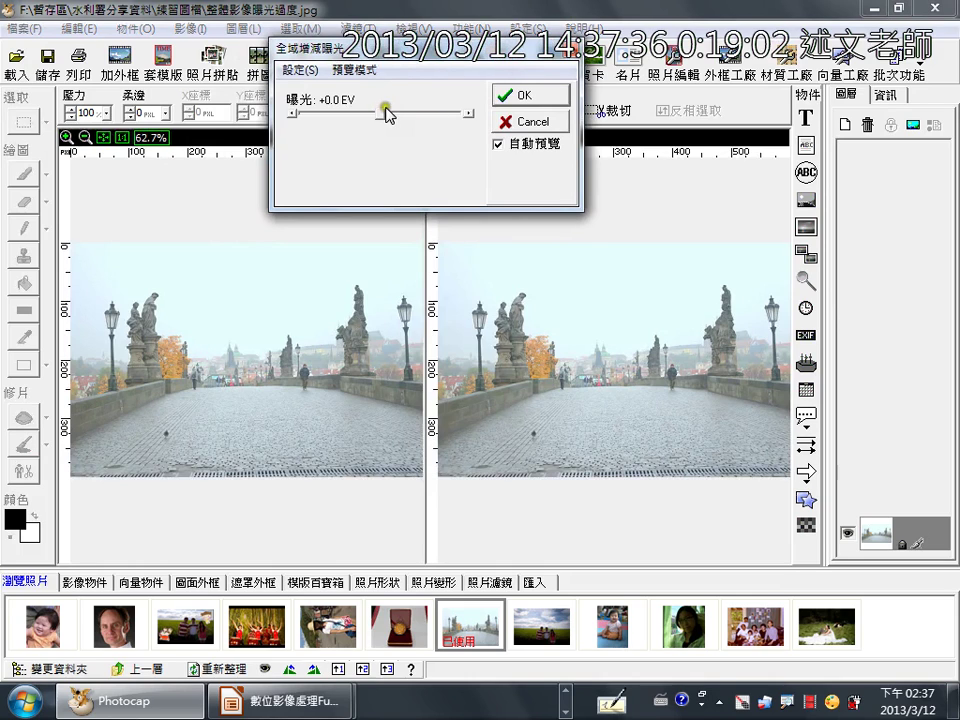
{"action": "left_click_drag", "start_coordinate": [383, 116], "coordinate": [297, 120]}
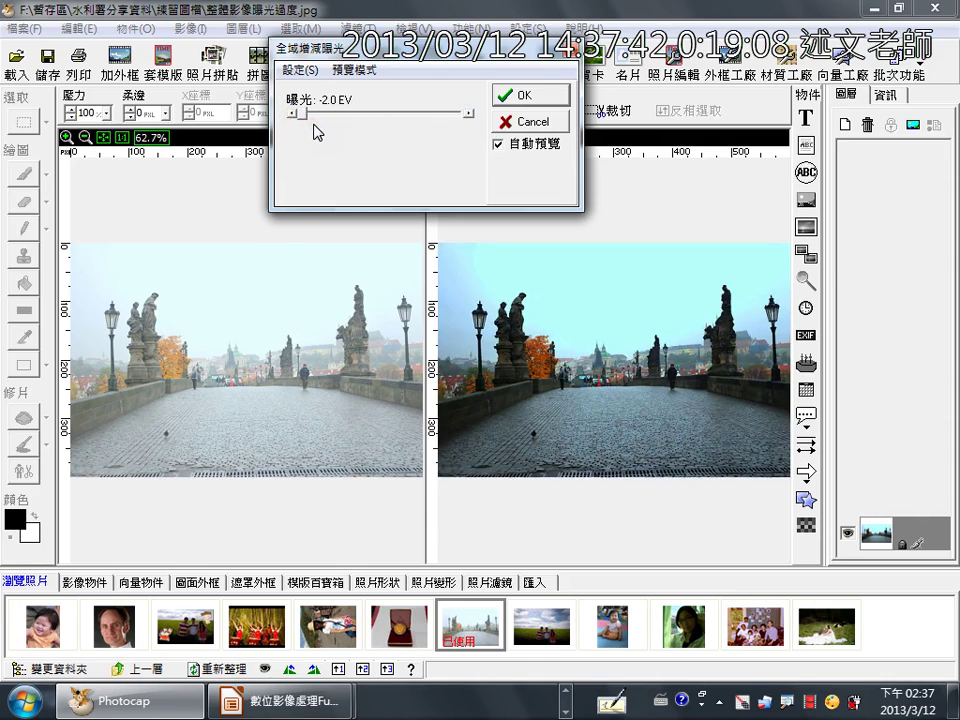